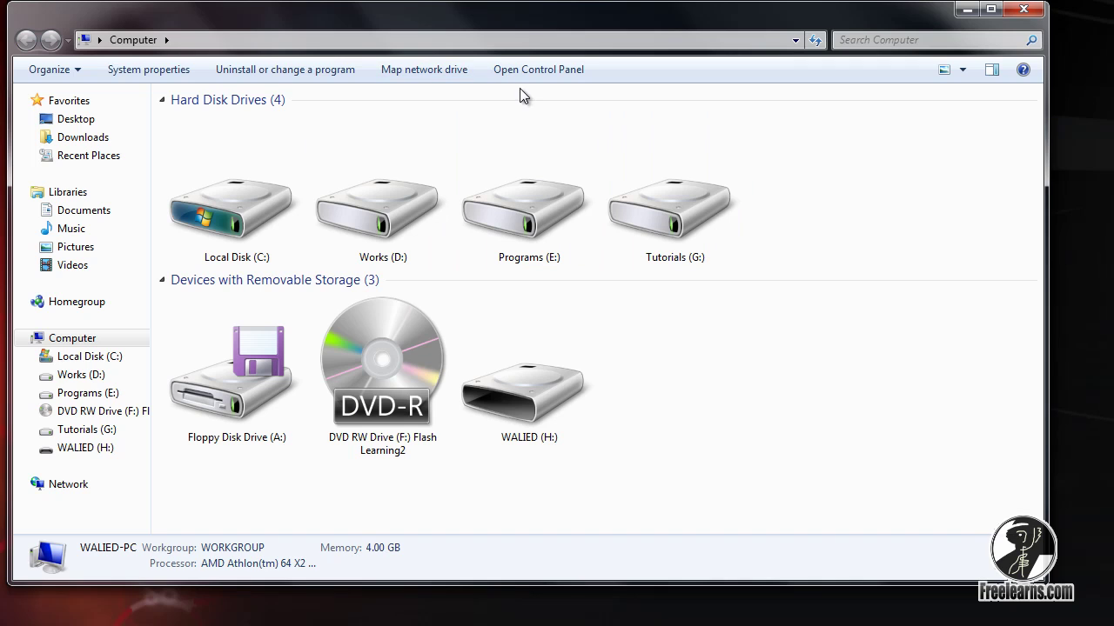
- Open the properties of the Freelearns.com folder on the Tutorials (G:) drive
double_click(554, 233)
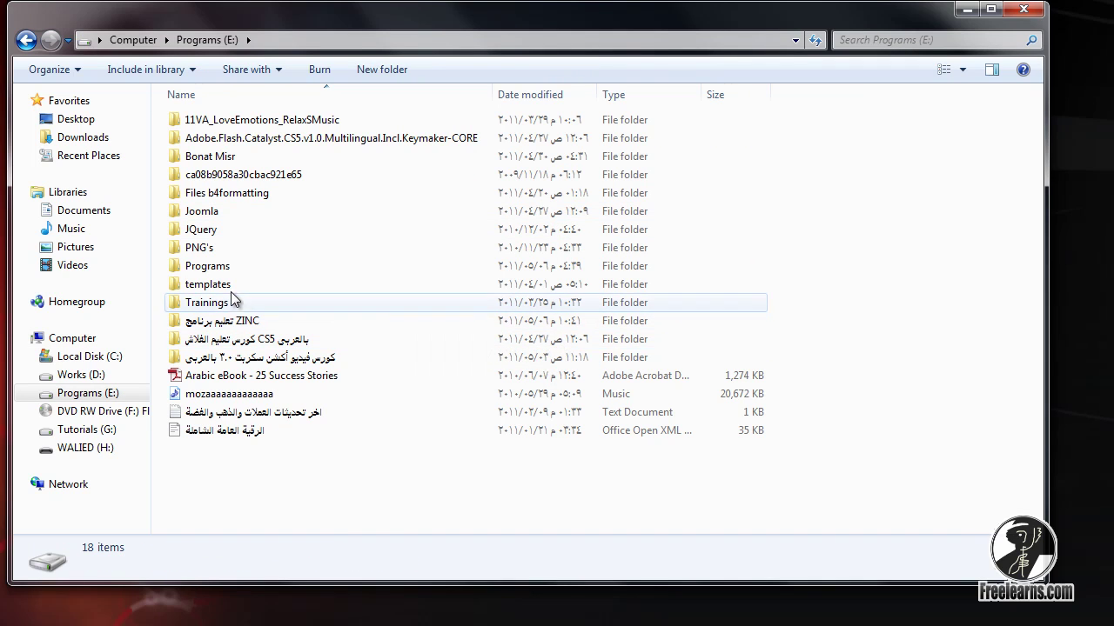
left_click(26, 39)
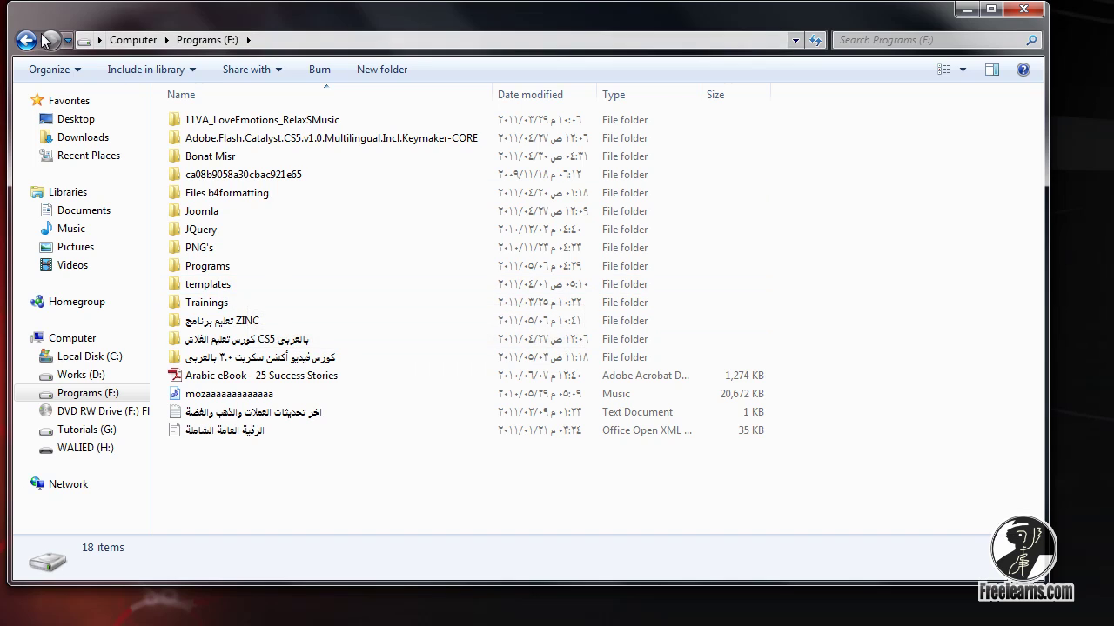
double_click(699, 208)
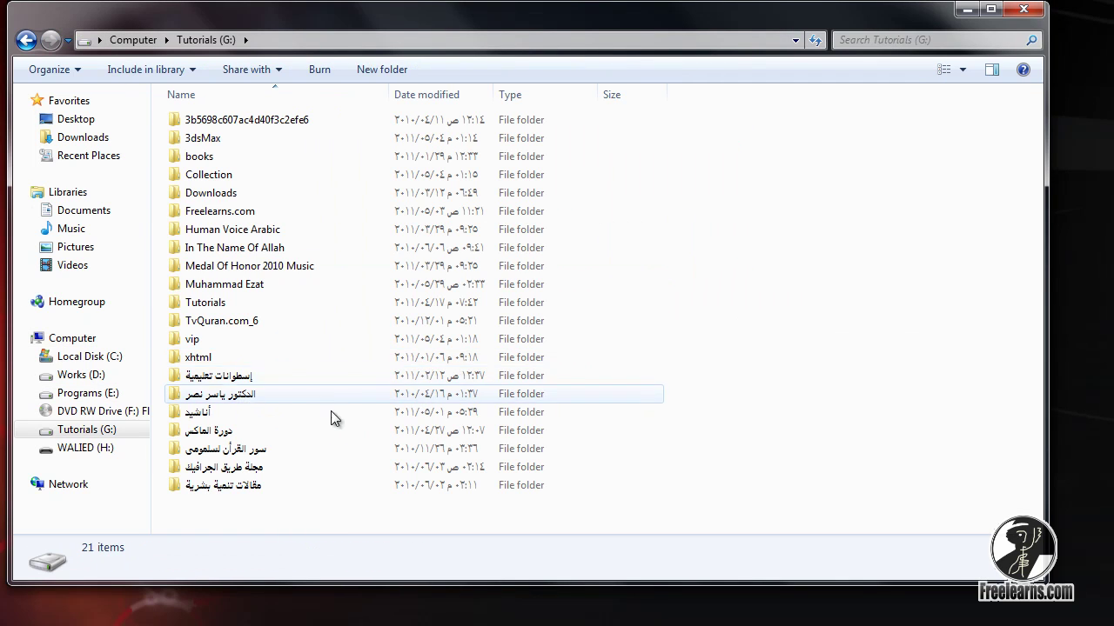
left_click(257, 212)
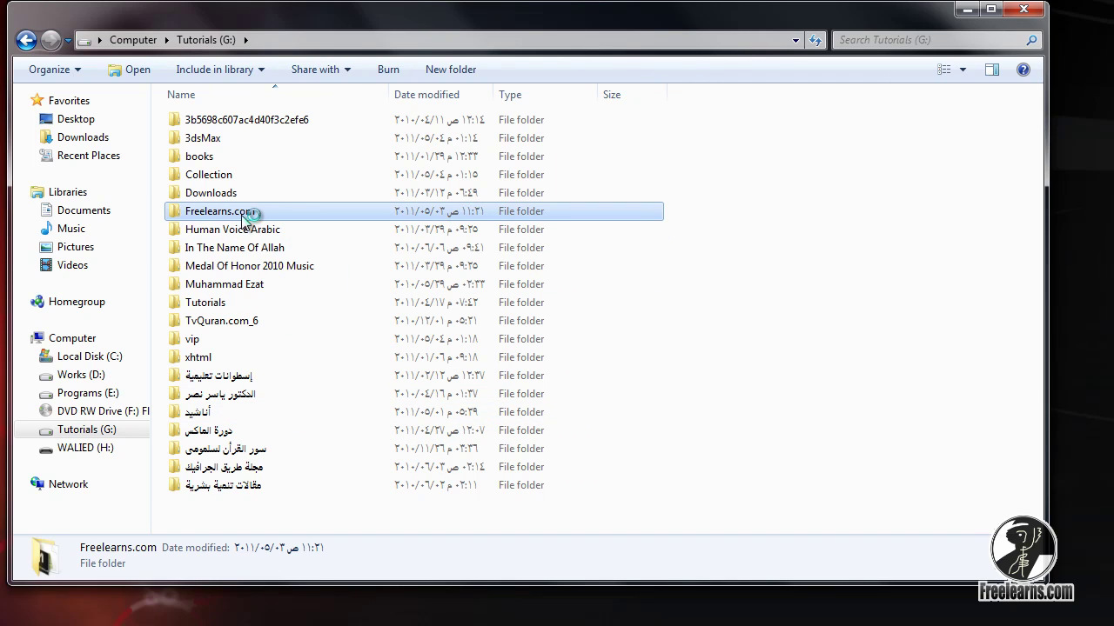
right_click(238, 215)
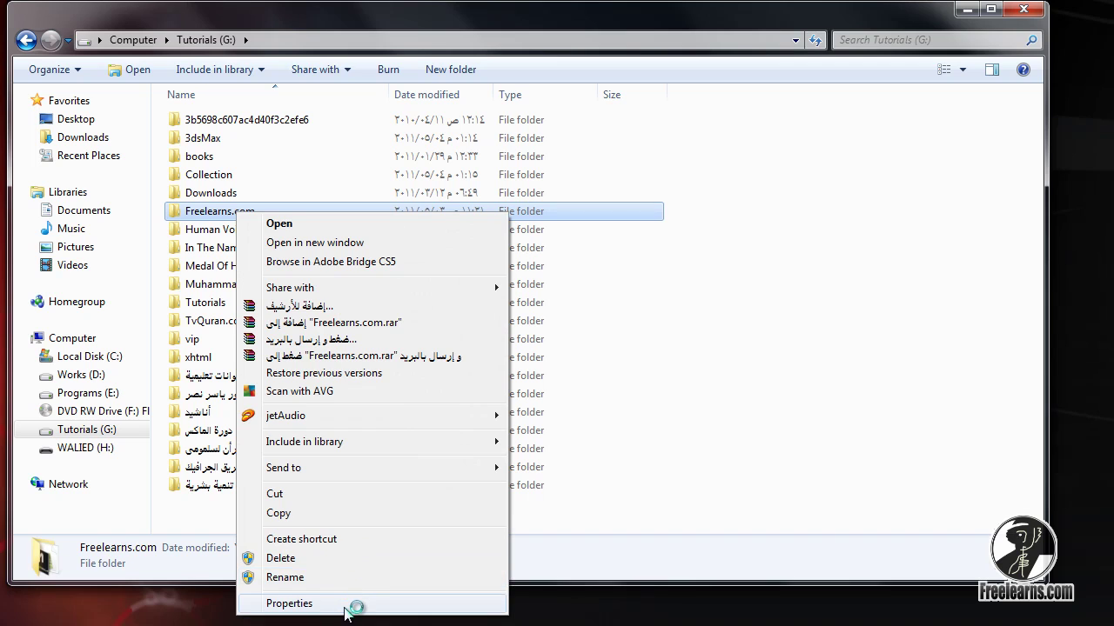
left_click(347, 612)
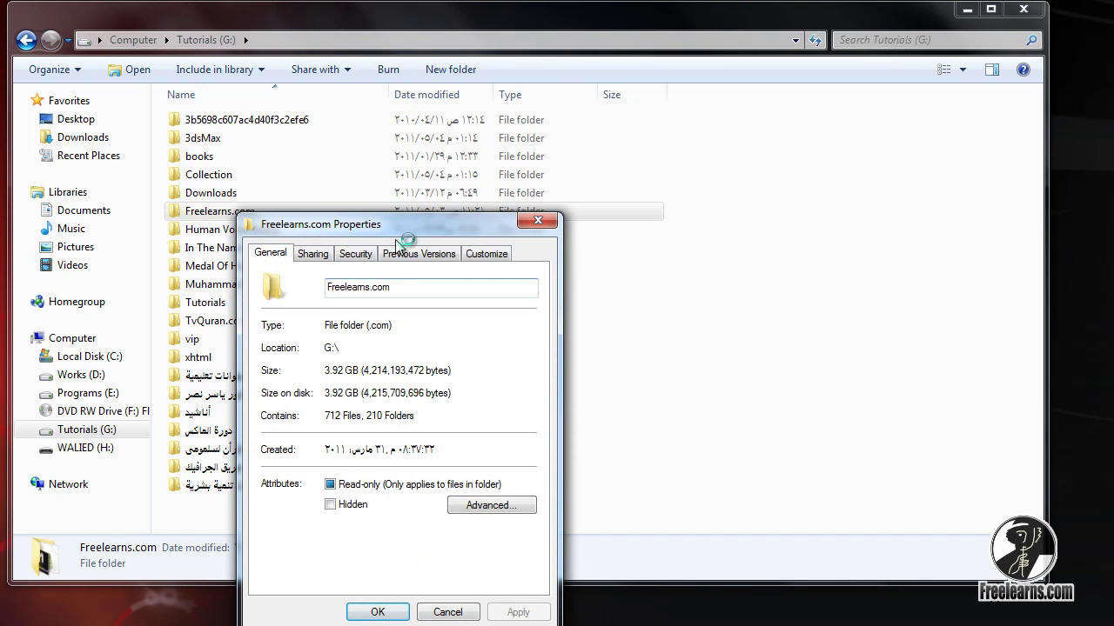
- Set the Freelearns.com folder to Hidden, including its subfolders and files, granting administrator permission for the change
left_click_drag(389, 228, 615, 119)
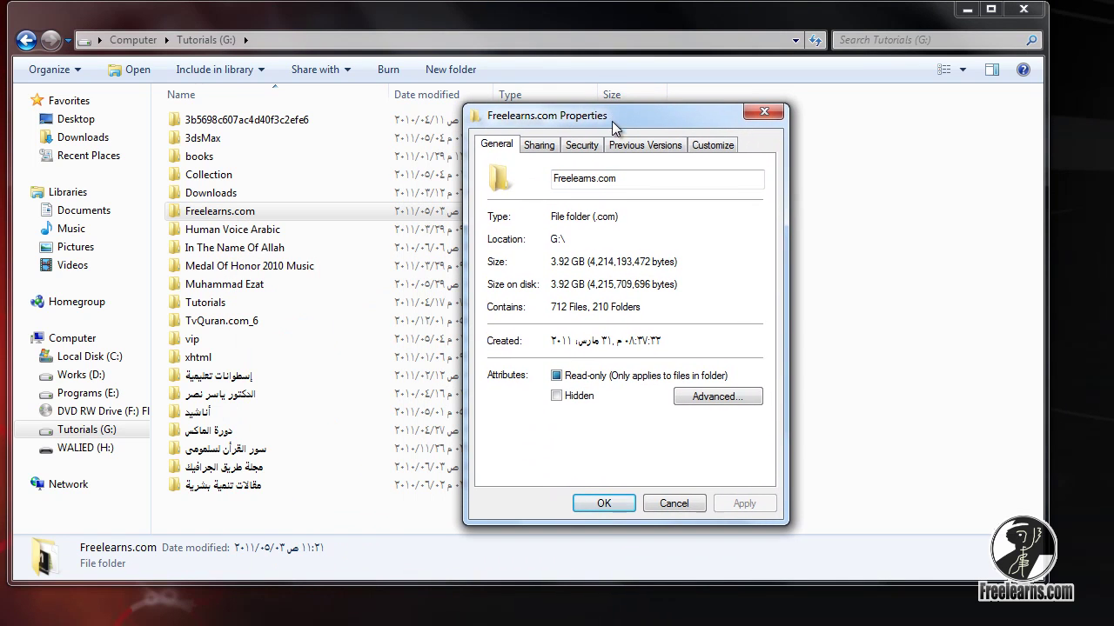
left_click(556, 396)
left_click(746, 504)
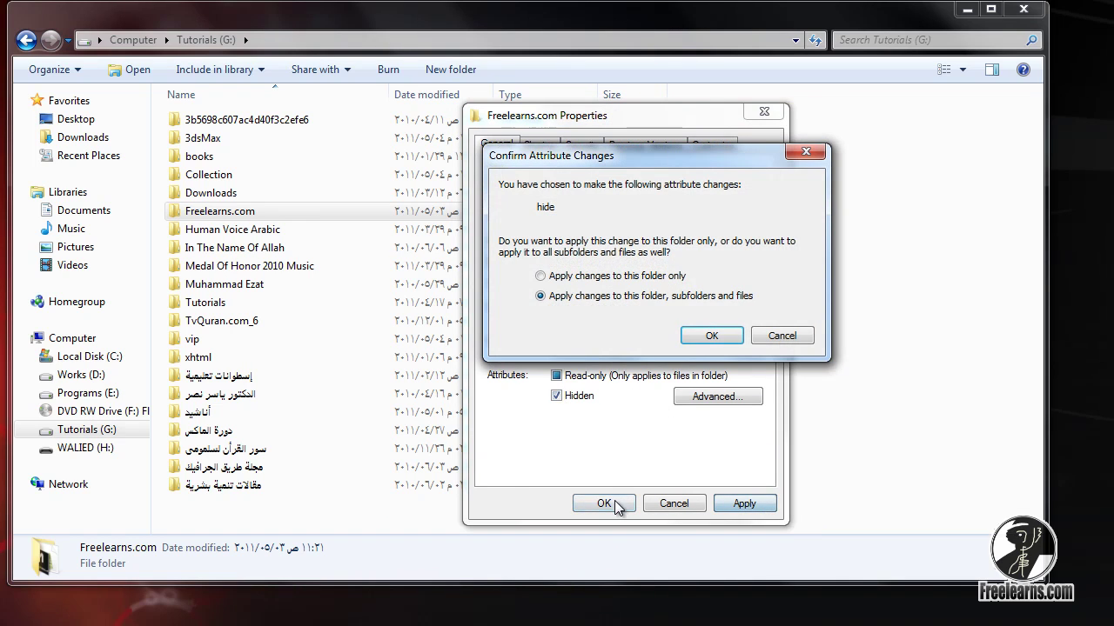
left_click(707, 337)
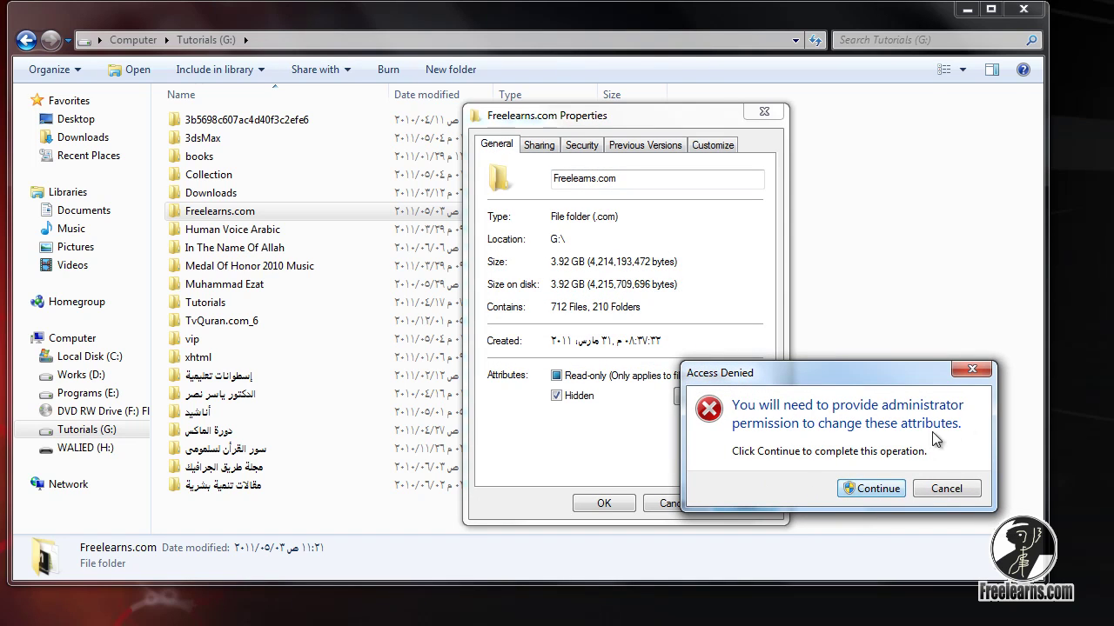
left_click(896, 489)
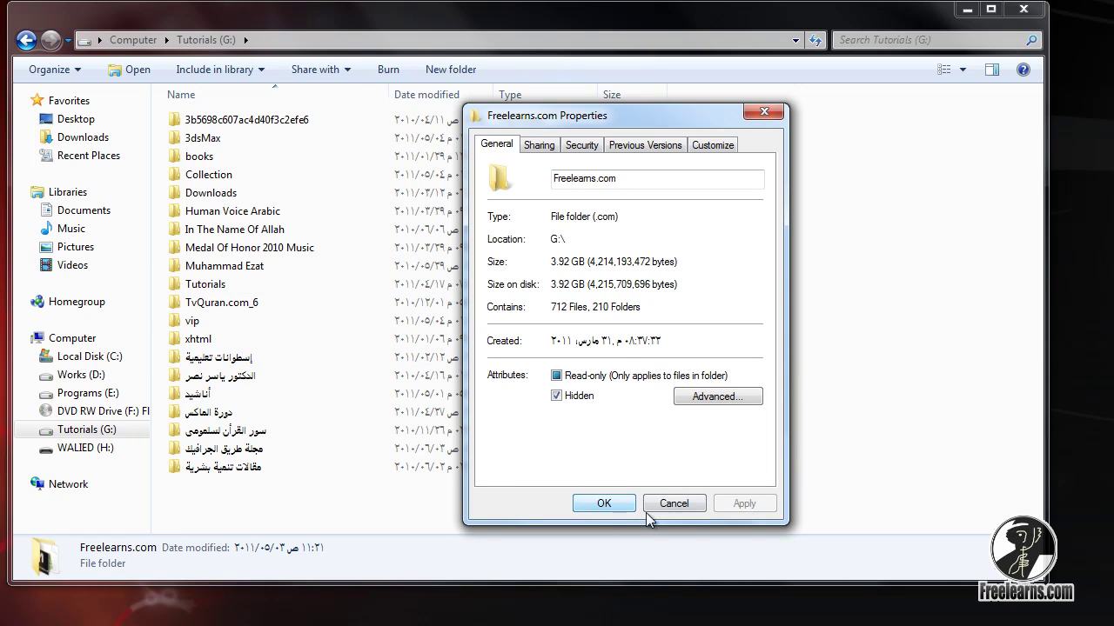
left_click(615, 505)
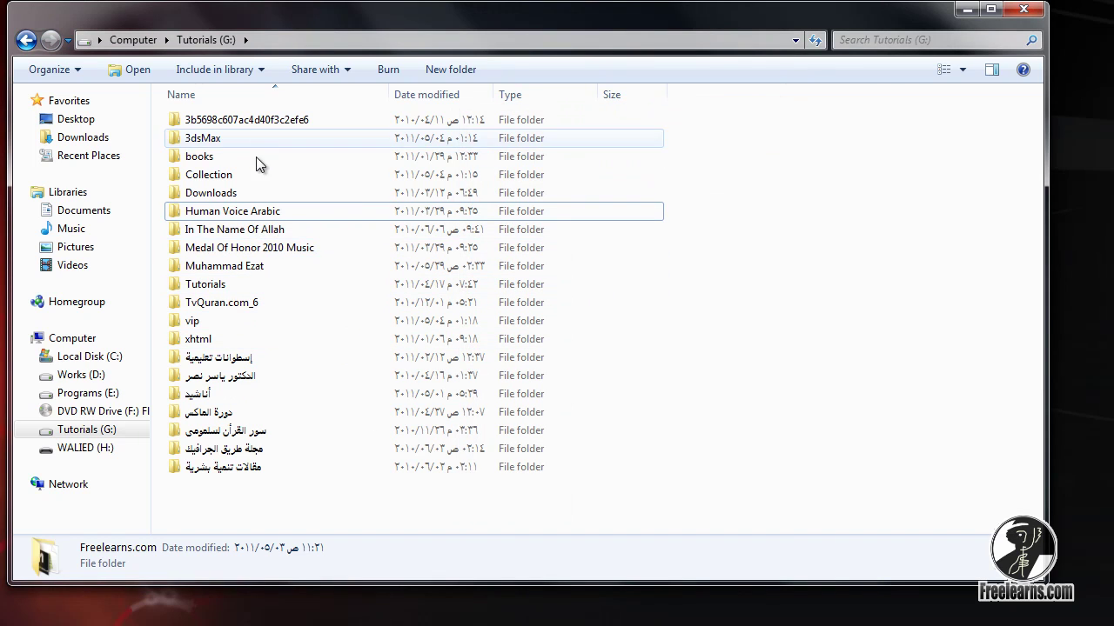
- Set the advanced folder options to show hidden files, folders, and drives, and apply the change
mouse_move(253, 302)
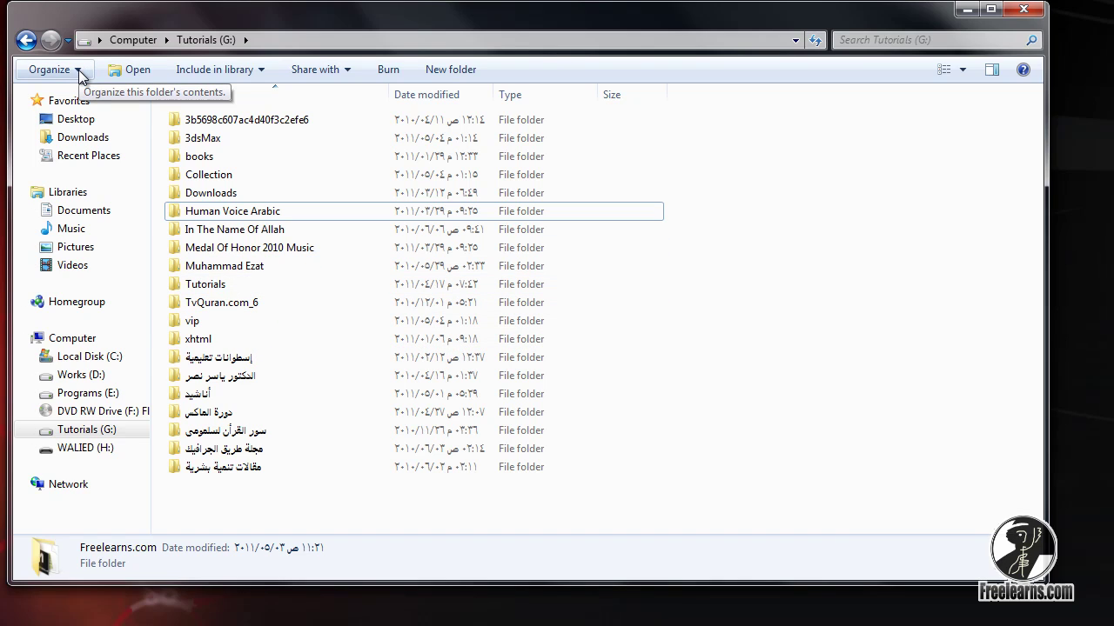
left_click(80, 71)
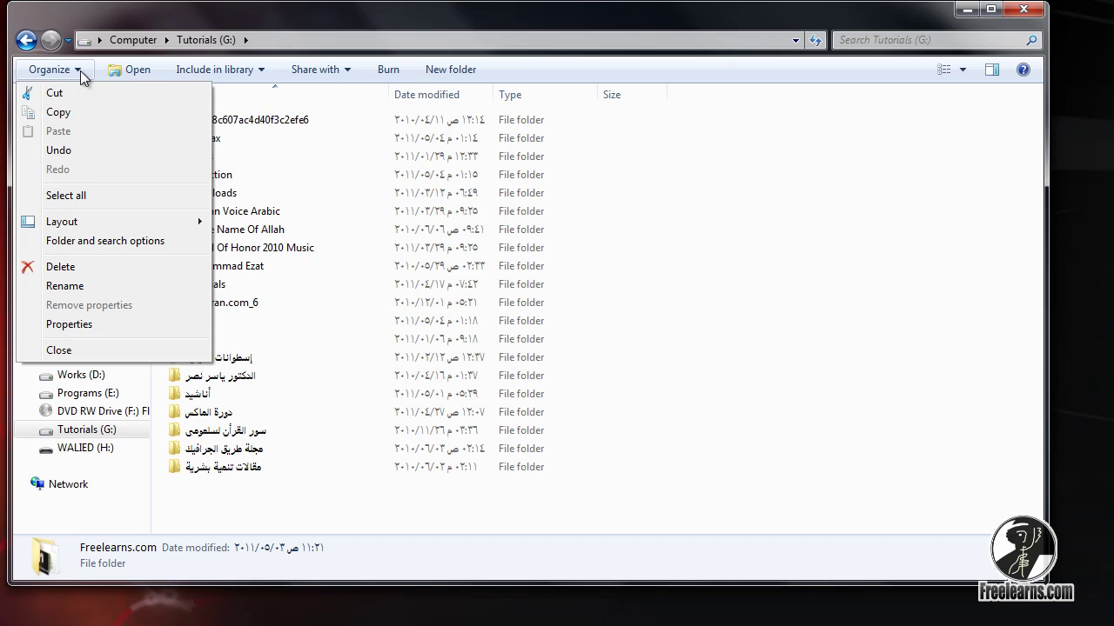
left_click(180, 244)
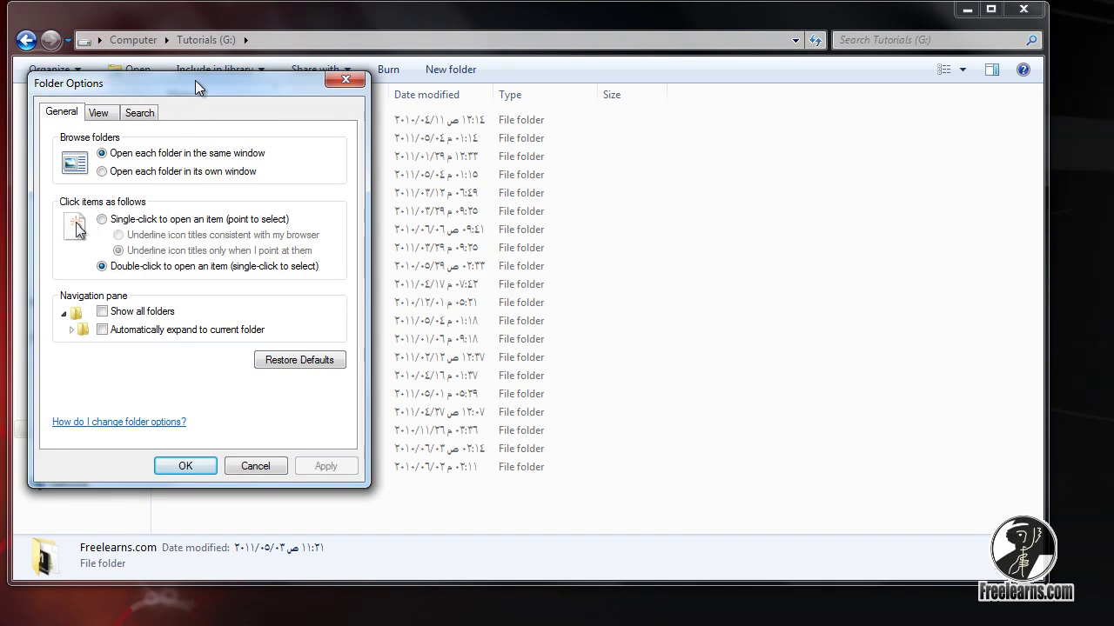
left_click_drag(194, 80, 272, 93)
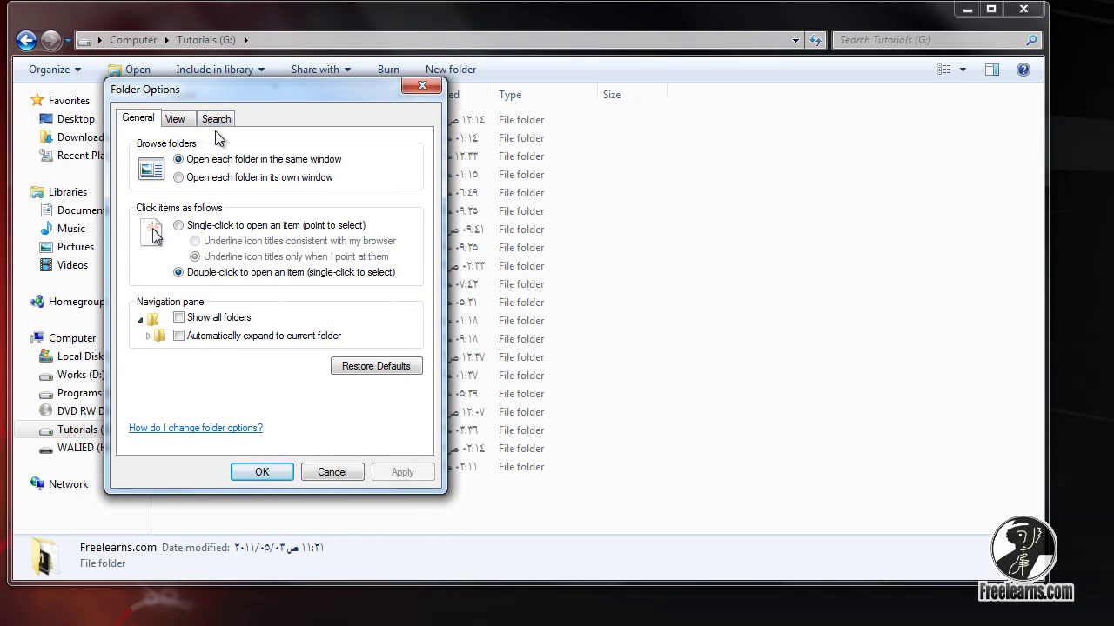
left_click(177, 121)
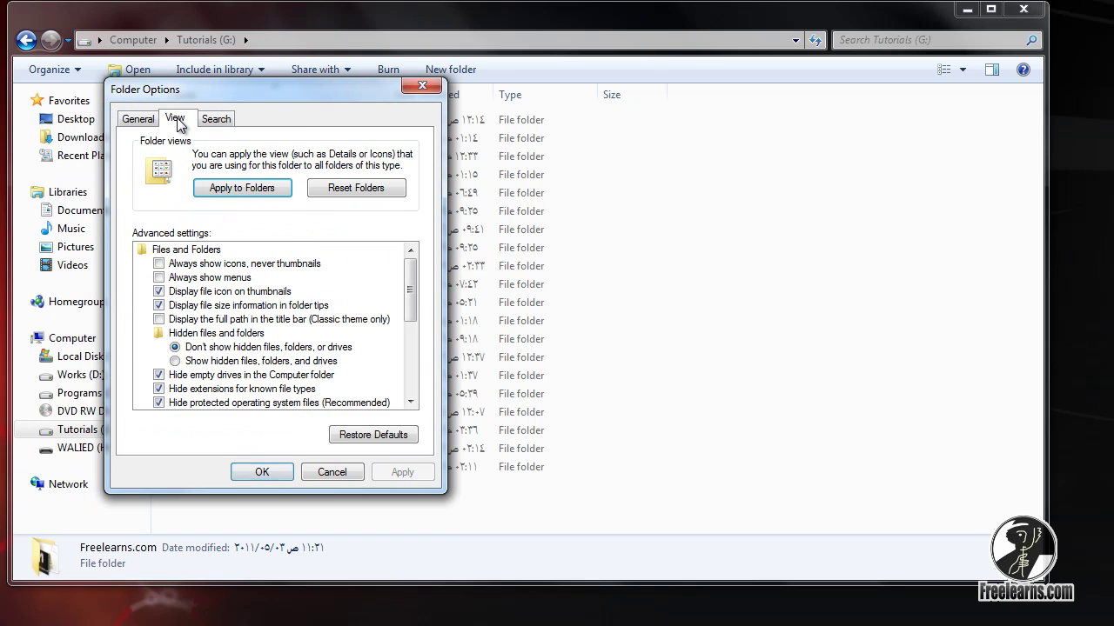
left_click(177, 362)
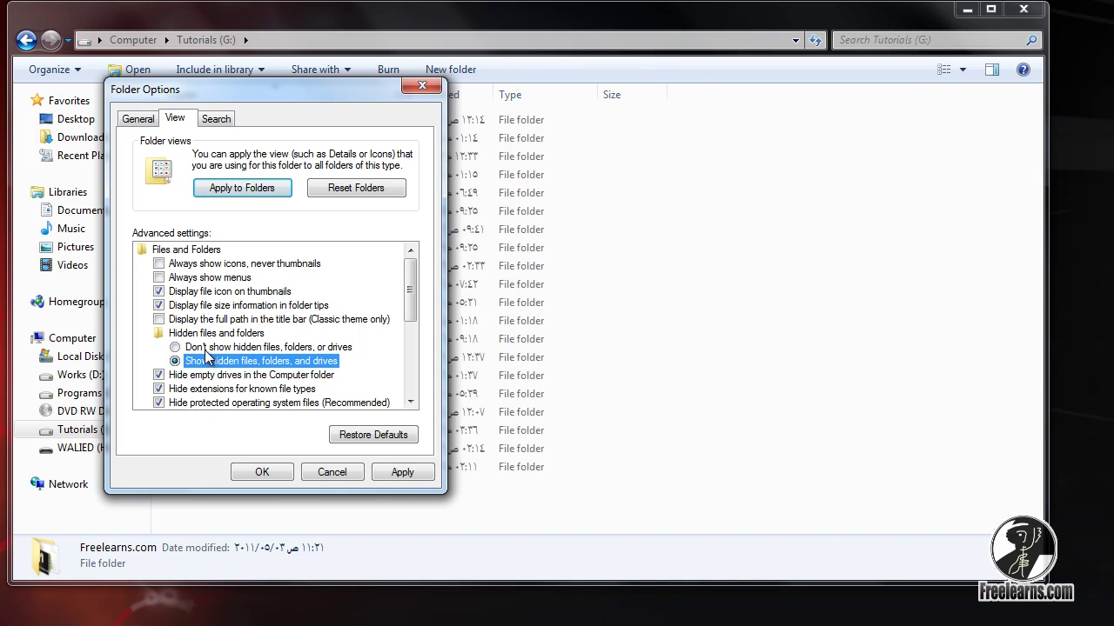
left_click(177, 348)
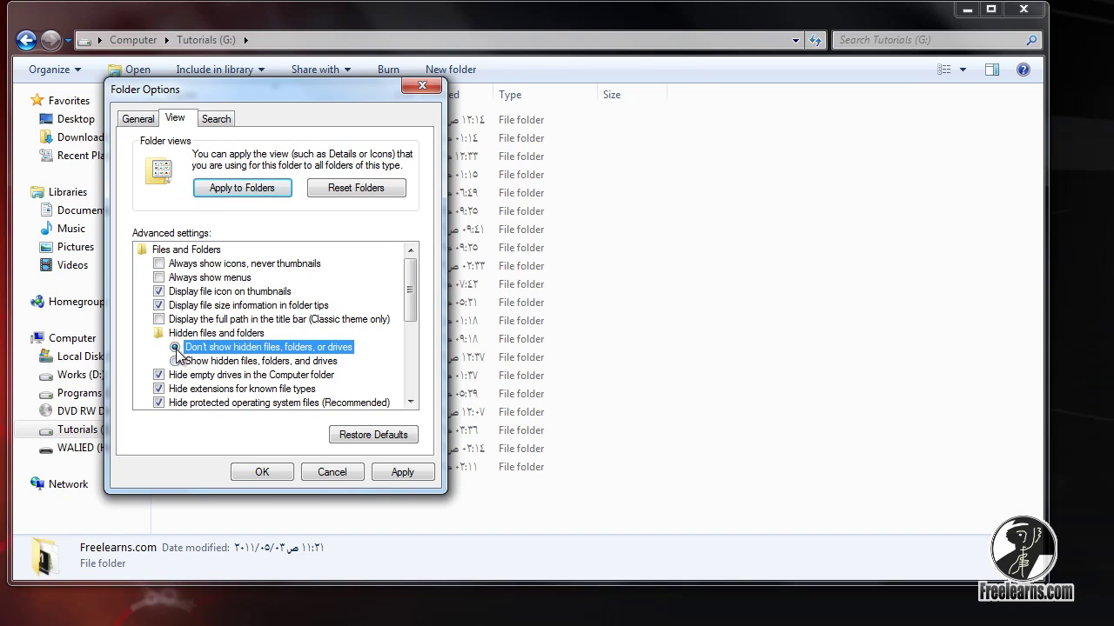
left_click(177, 362)
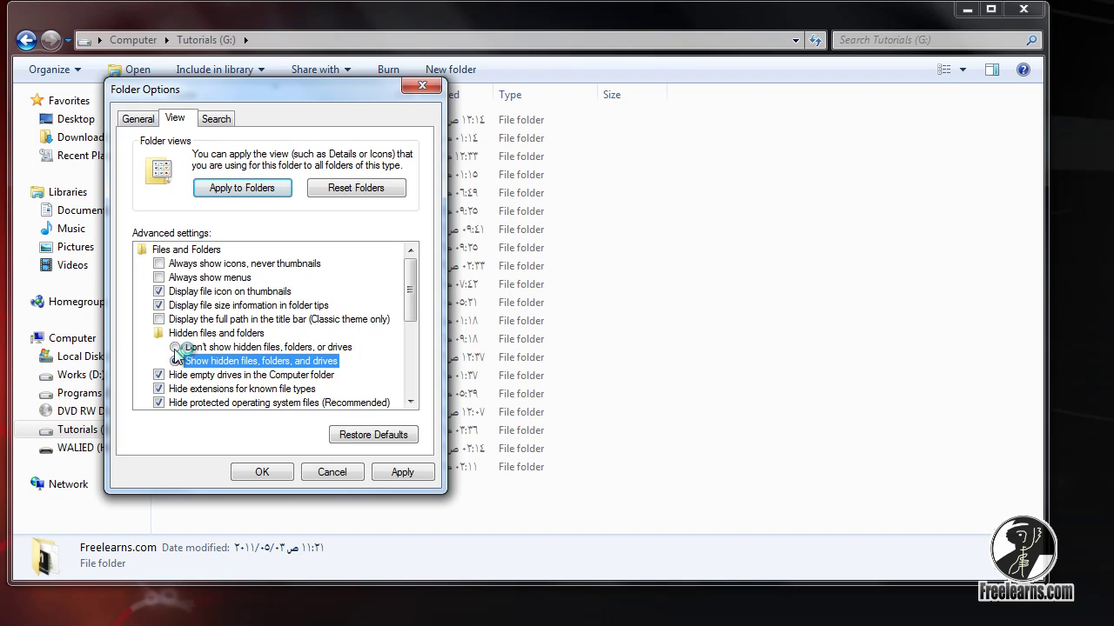
left_click(405, 472)
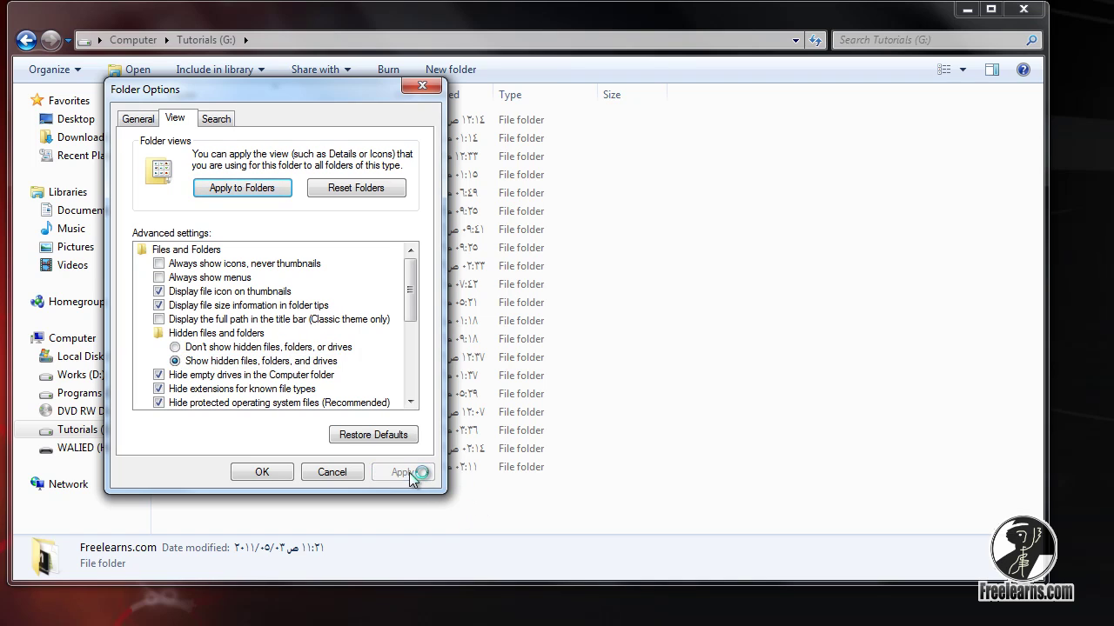
- Close the folder options and display the contents of the Tutorials (G:) drive as large icons
left_click_drag(269, 90, 555, 92)
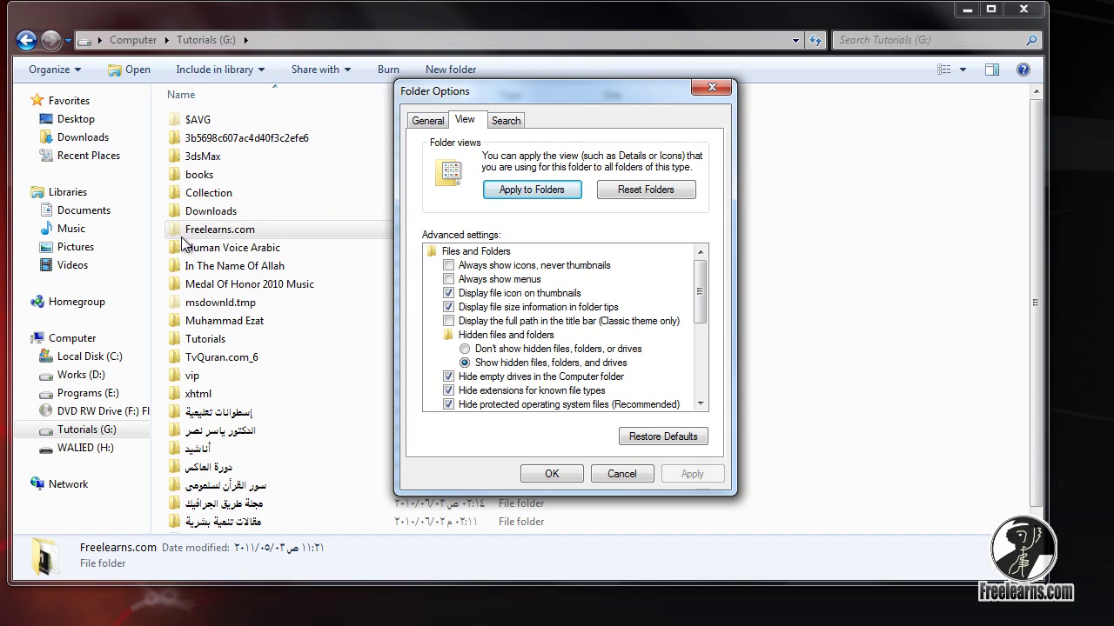
left_click(962, 72)
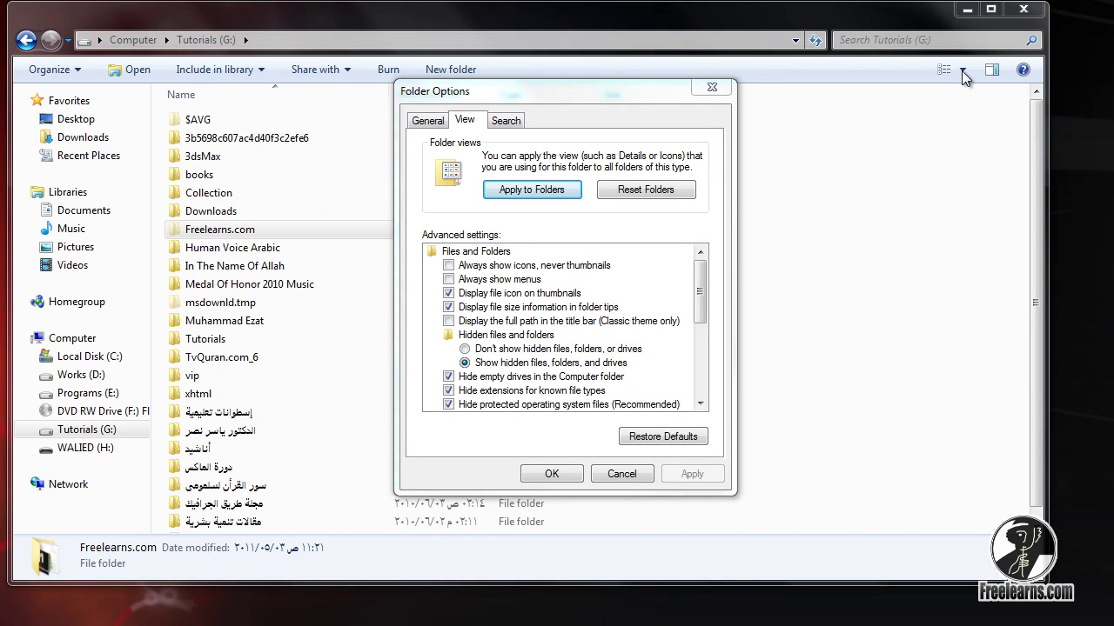
left_click(574, 476)
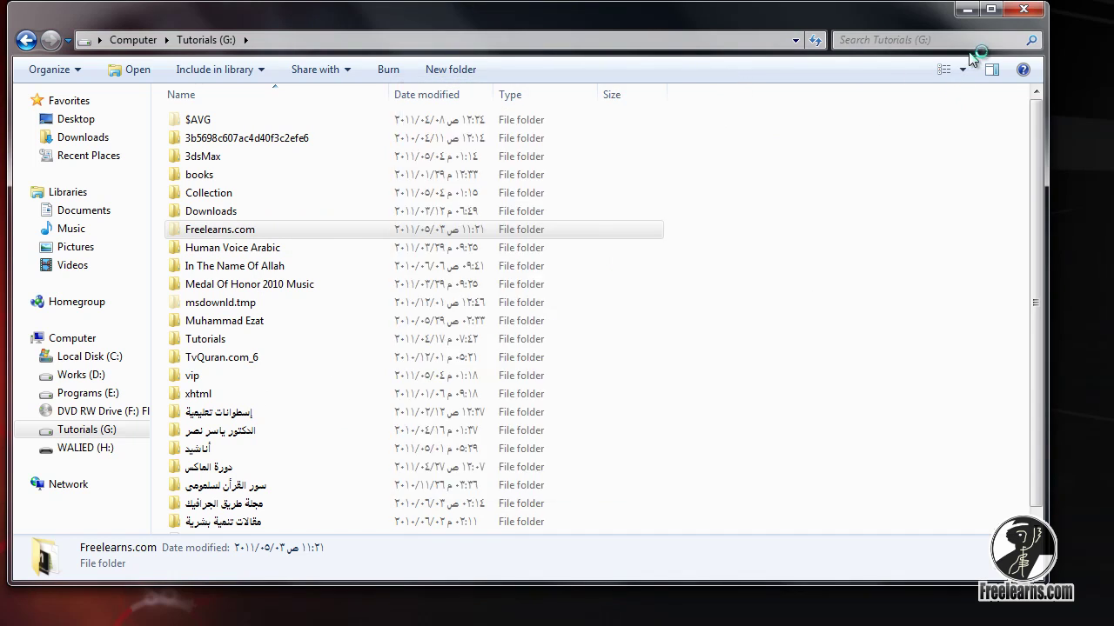
left_click(962, 71)
left_click(999, 51)
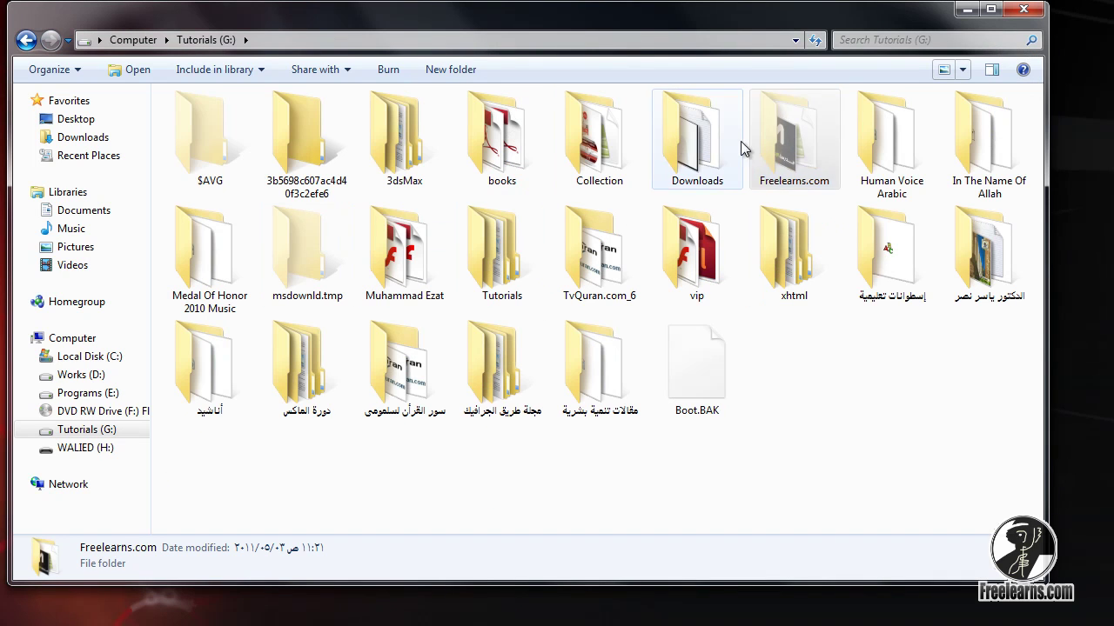
- Reopen the folder options and apply the setting that does not show hidden files, folders, or drives
left_click(53, 70)
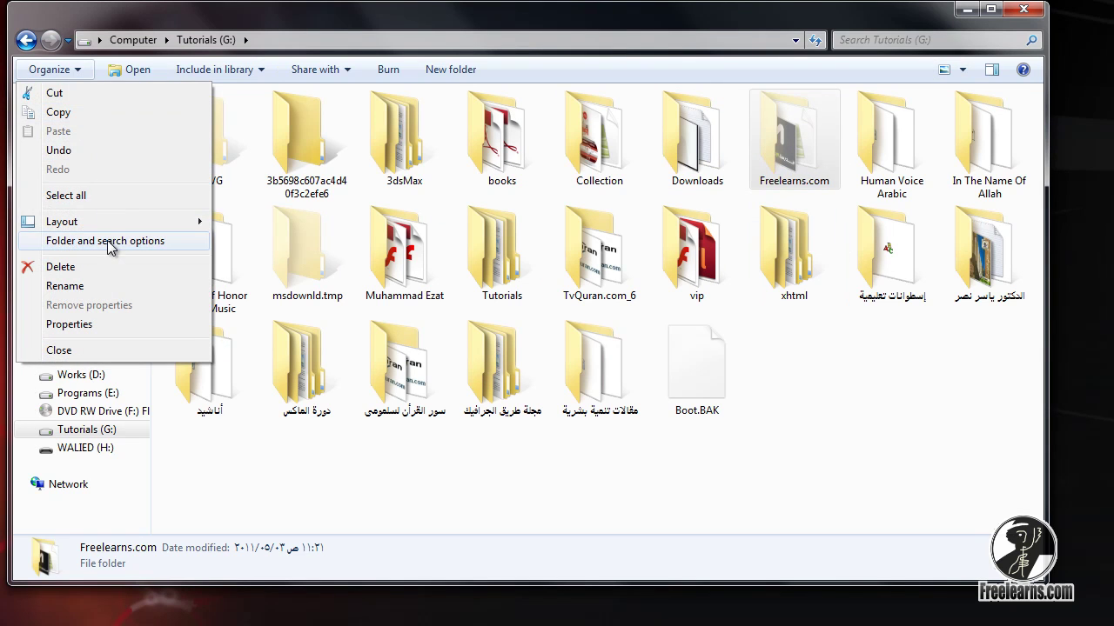
left_click(111, 249)
left_click_drag(268, 86, 296, 61)
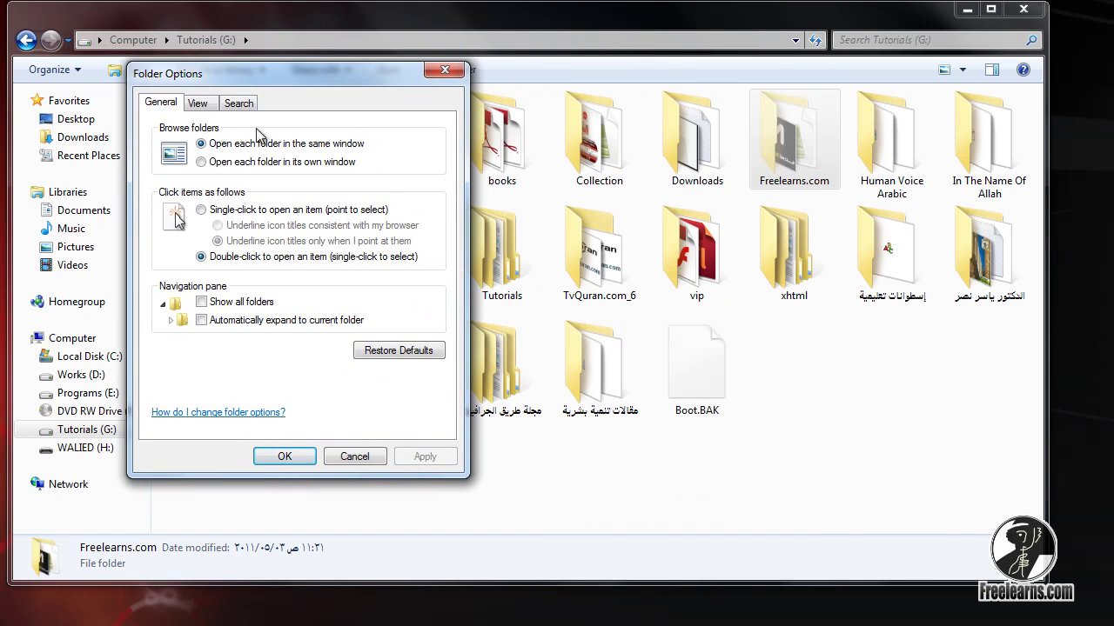
left_click(198, 103)
left_click(218, 333)
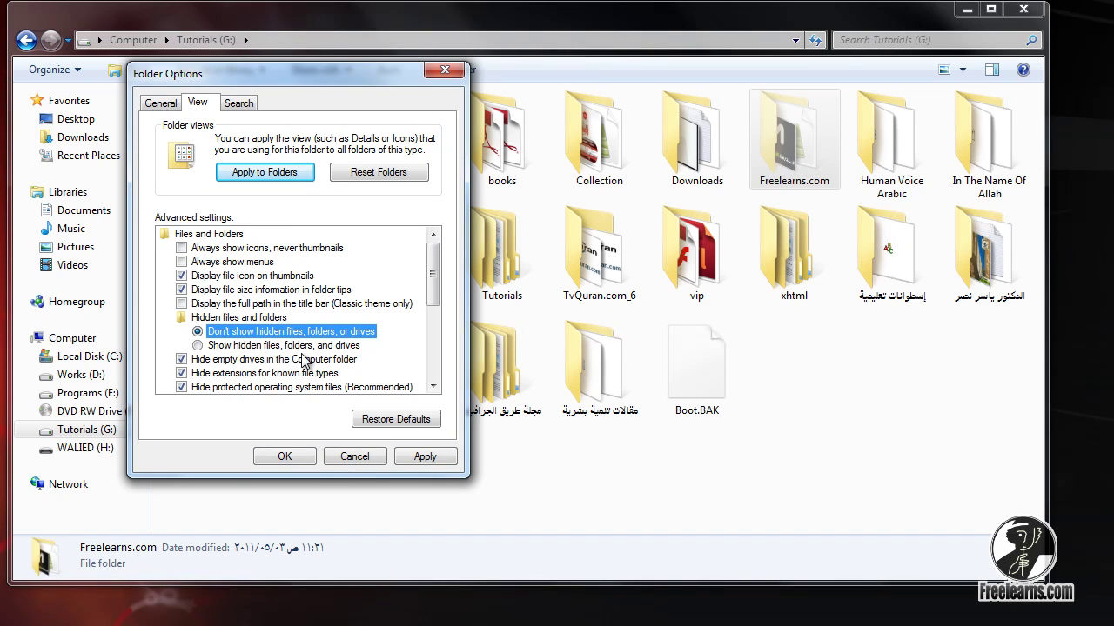
left_click(427, 457)
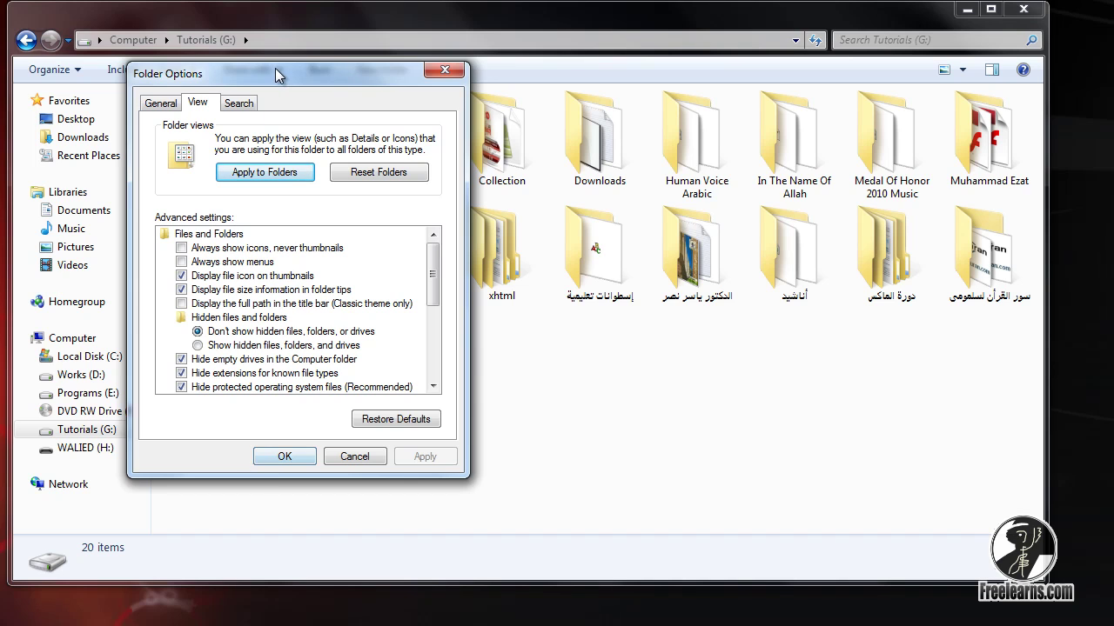
- Switch the folder options back to showing hidden files, folders, and drives, and close them
left_click_drag(281, 69, 353, 116)
left_click(267, 387)
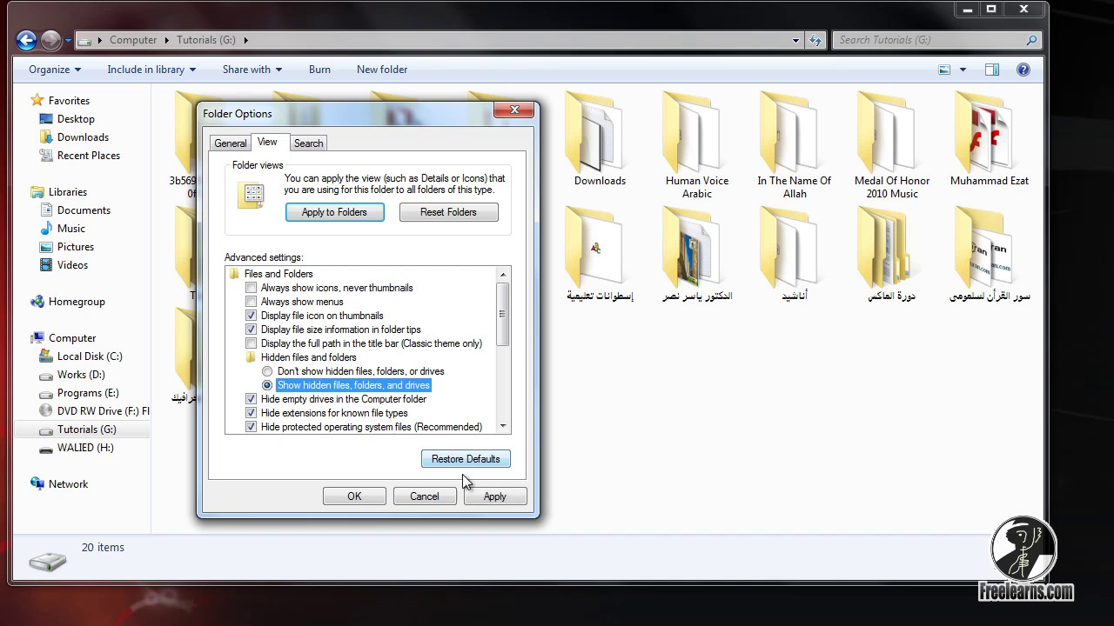
left_click(489, 496)
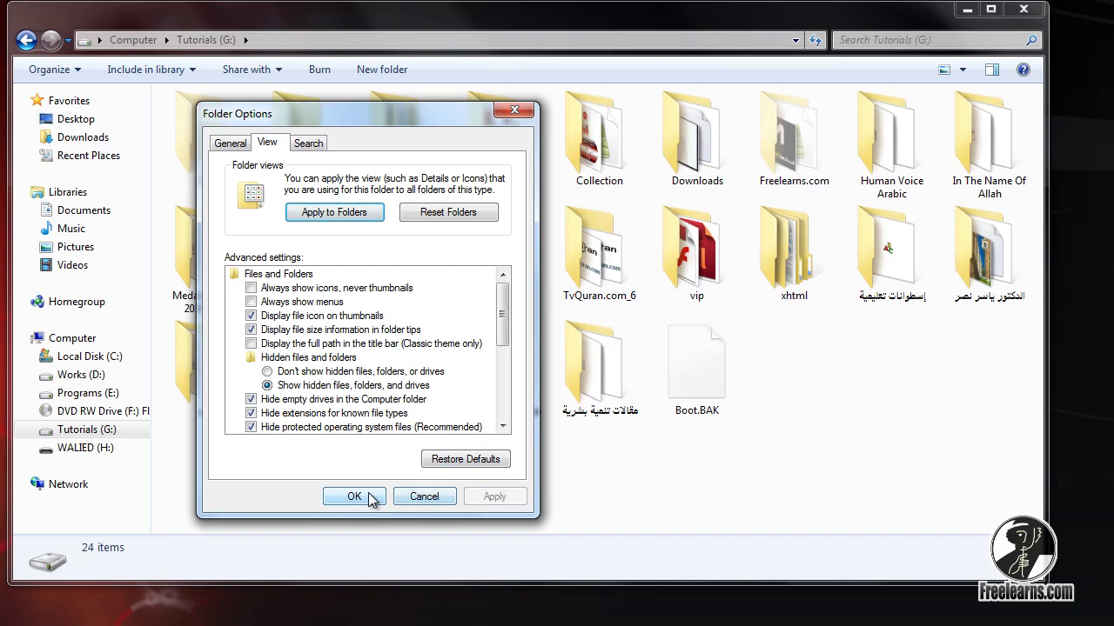
left_click(370, 498)
- Clear the Hidden attribute of the Freelearns.com folder, applying it to the folder, subfolders and files with administrator permission
right_click(805, 148)
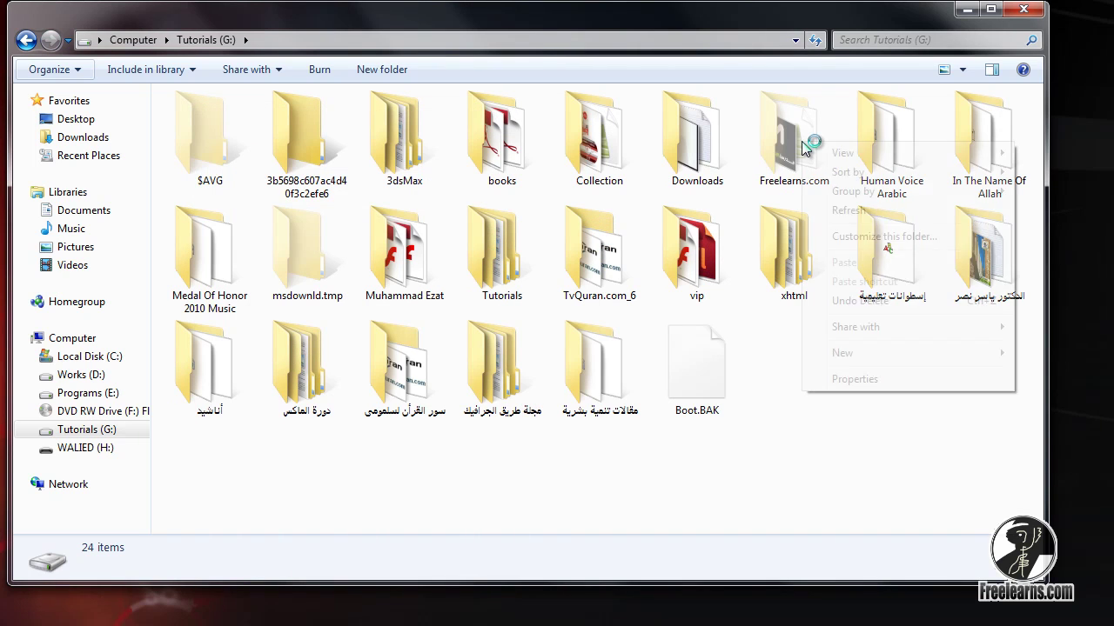
left_click(793, 147)
right_click(792, 148)
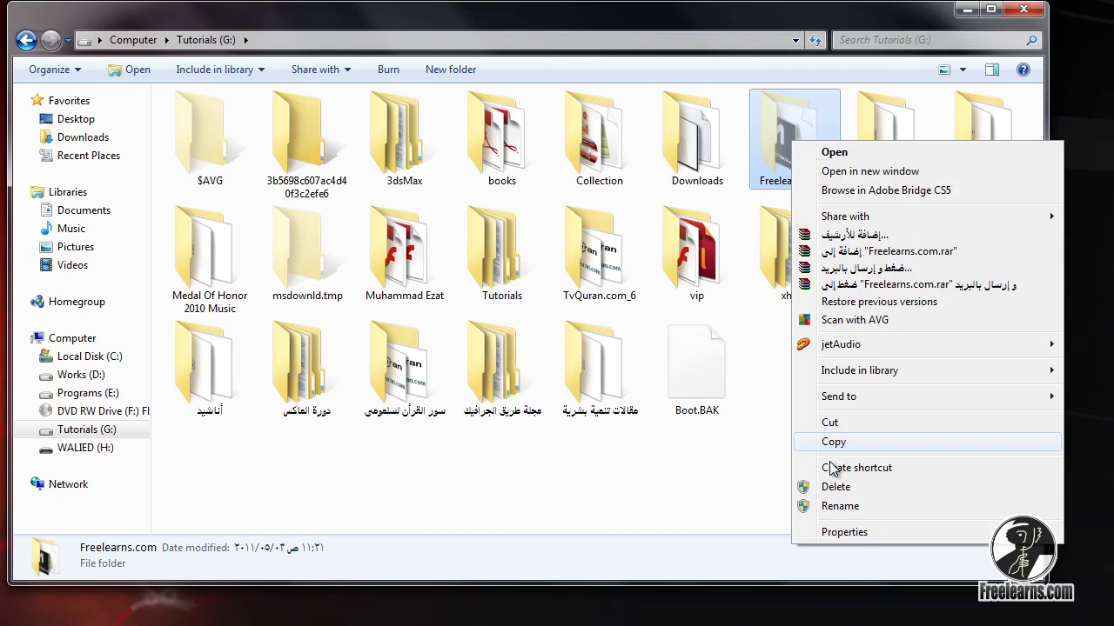
left_click(837, 531)
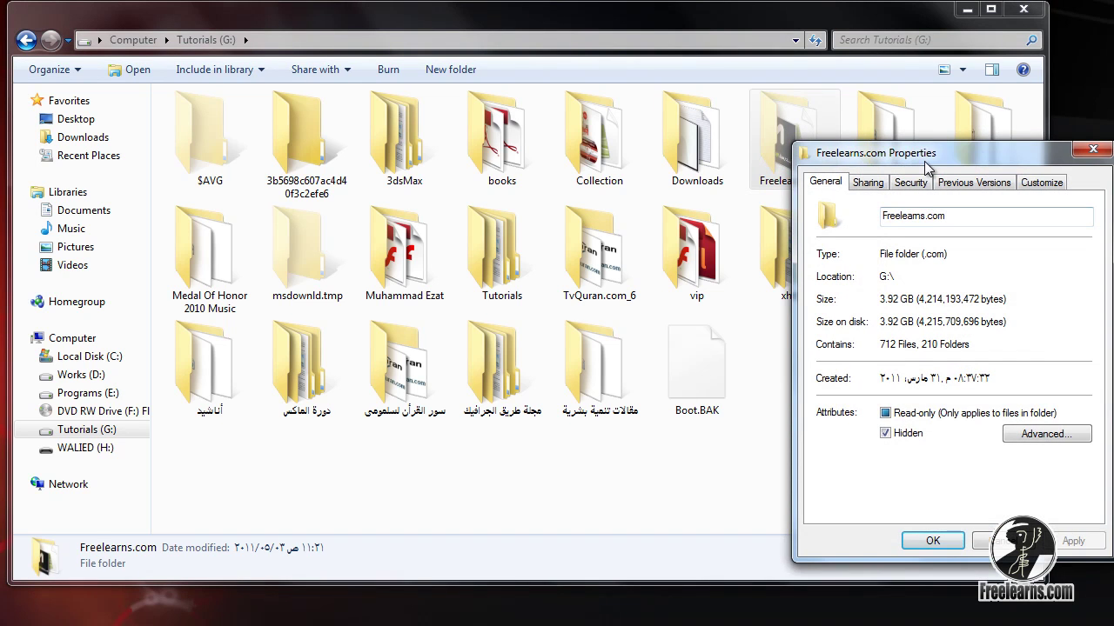
left_click_drag(925, 161, 350, 132)
left_click(313, 405)
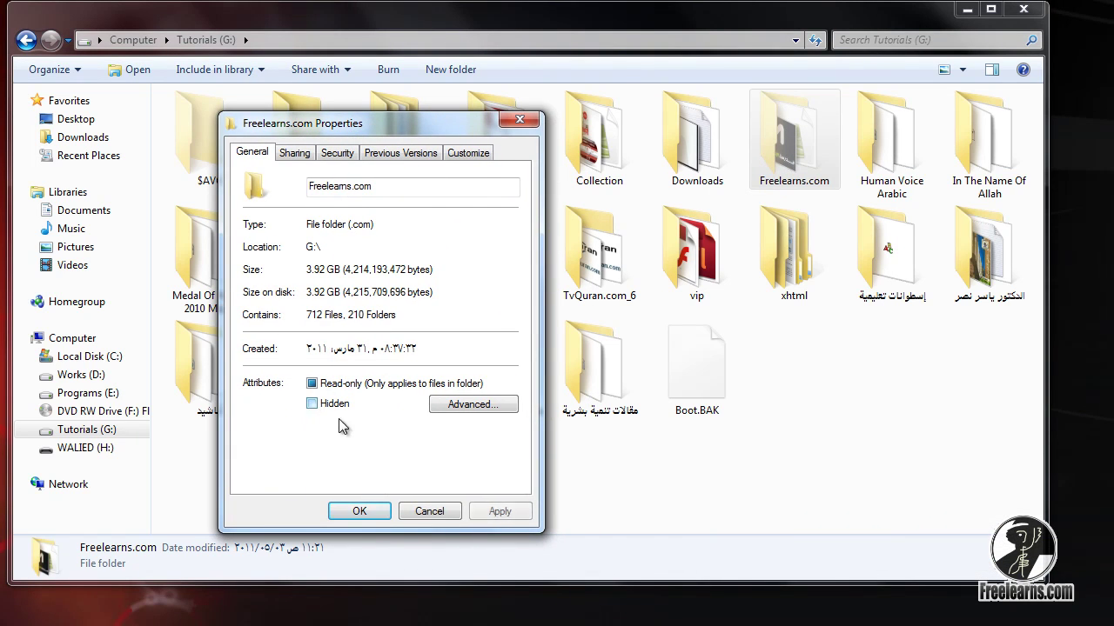
left_click(499, 511)
left_click(467, 344)
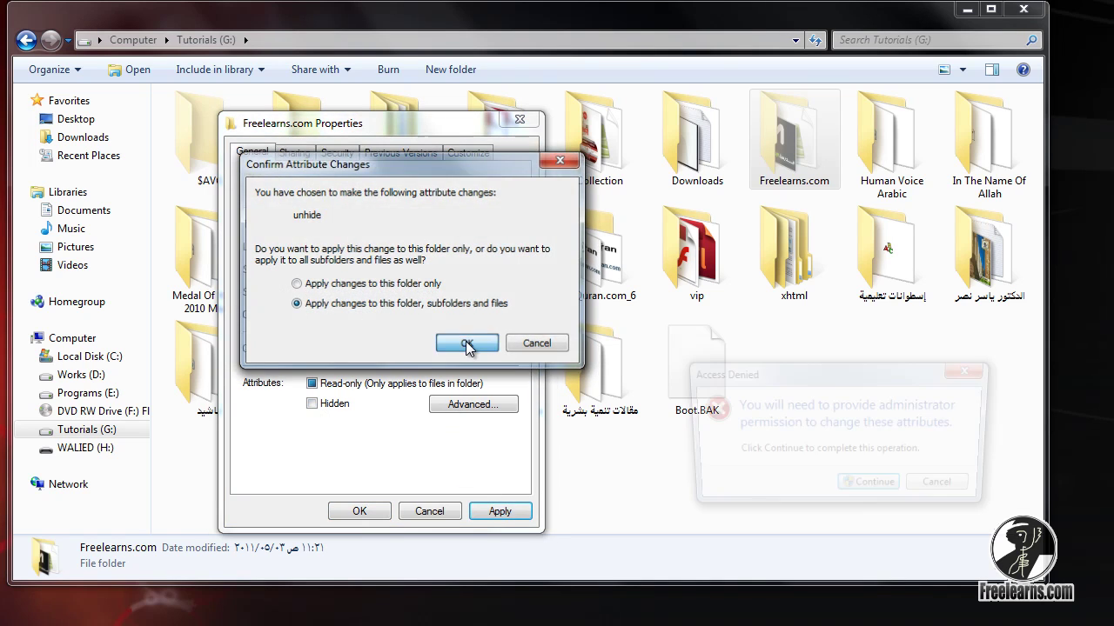
left_click(862, 489)
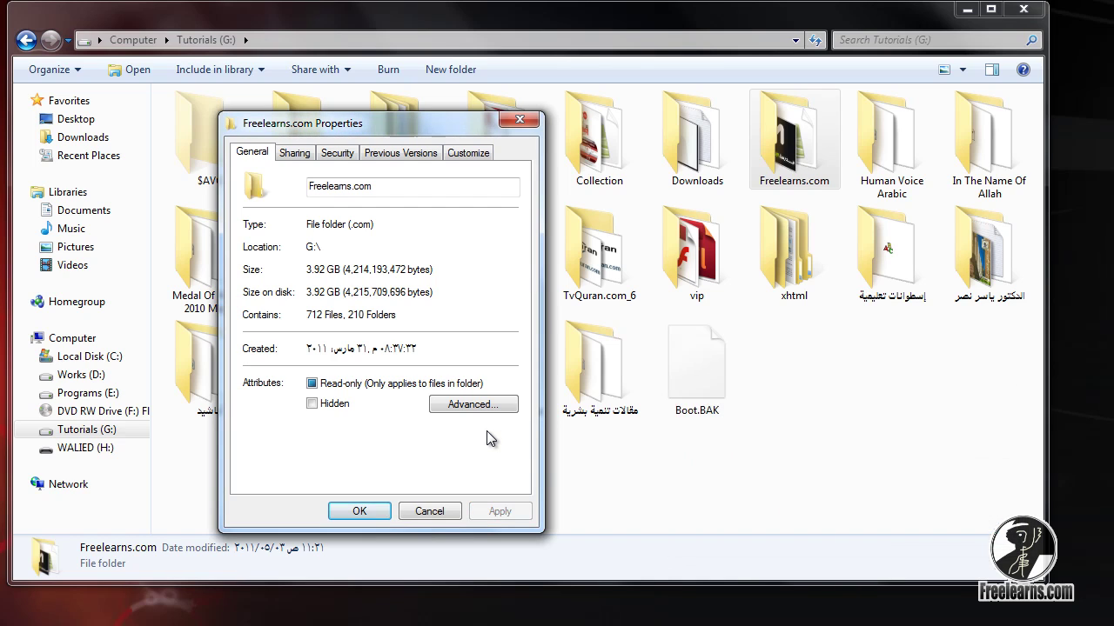
left_click(359, 511)
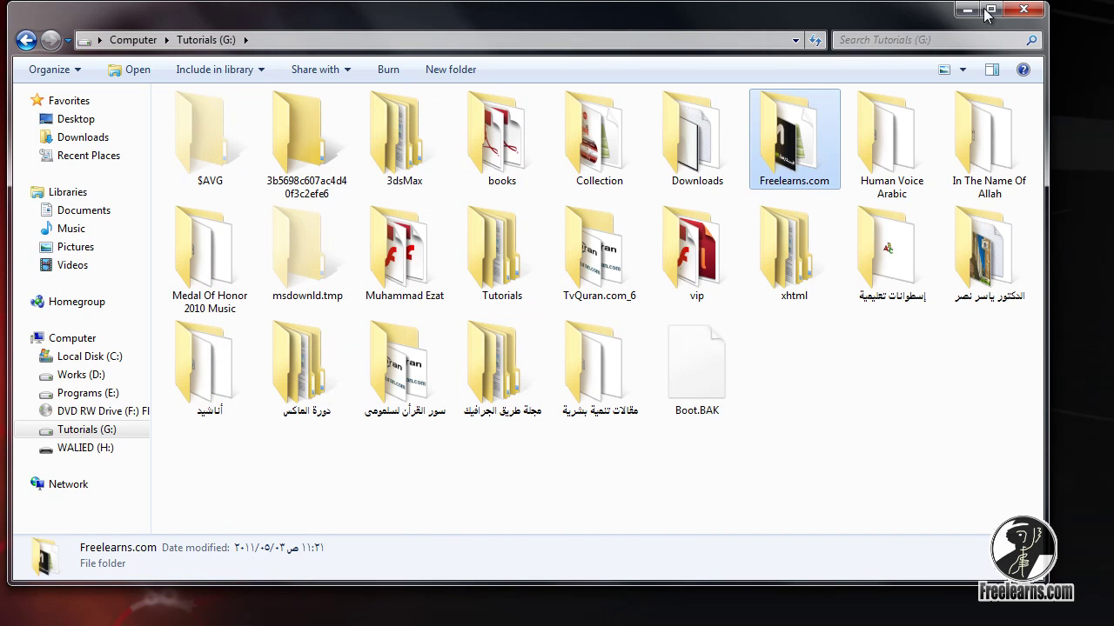
- Leave the Explorer window and create a new folder on the desktop
left_click(999, 14)
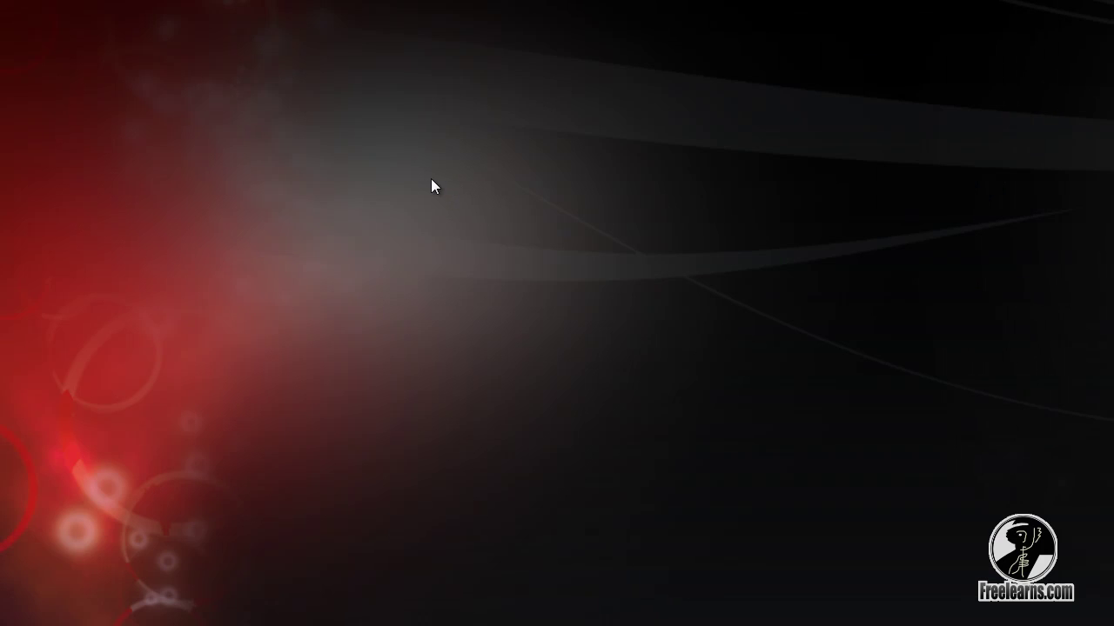
right_click(451, 184)
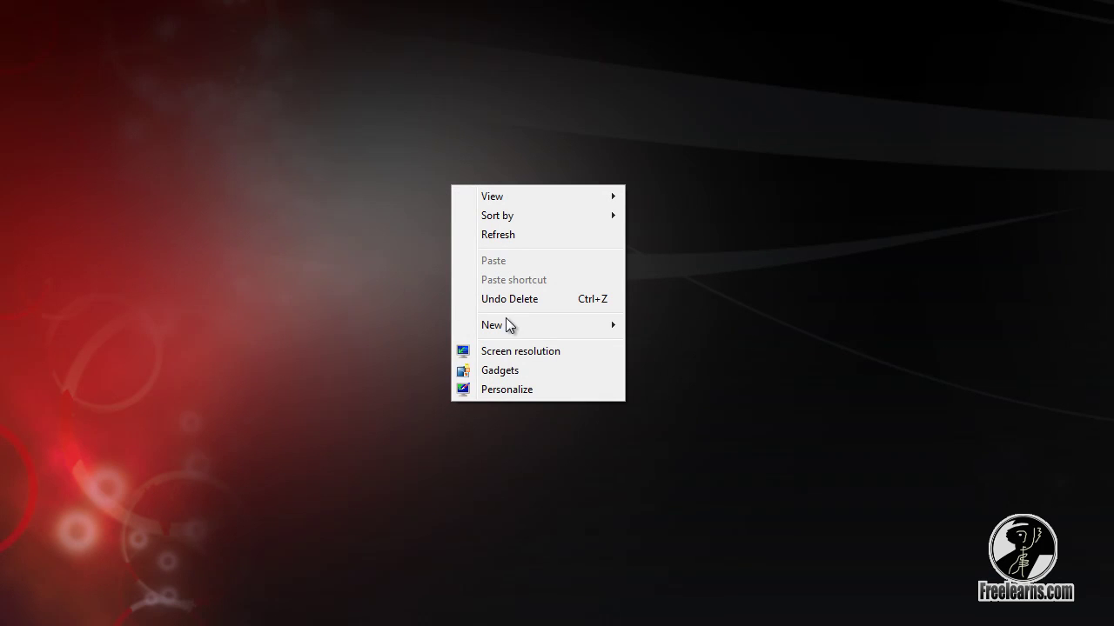
mouse_move(514, 325)
left_click(653, 324)
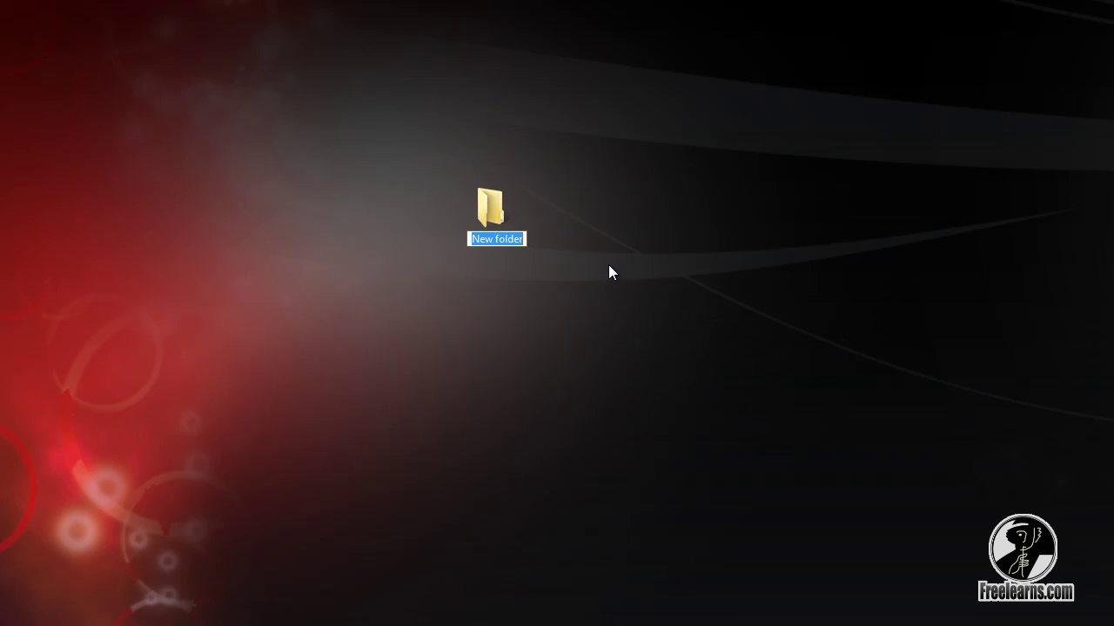
type("قشمشن")
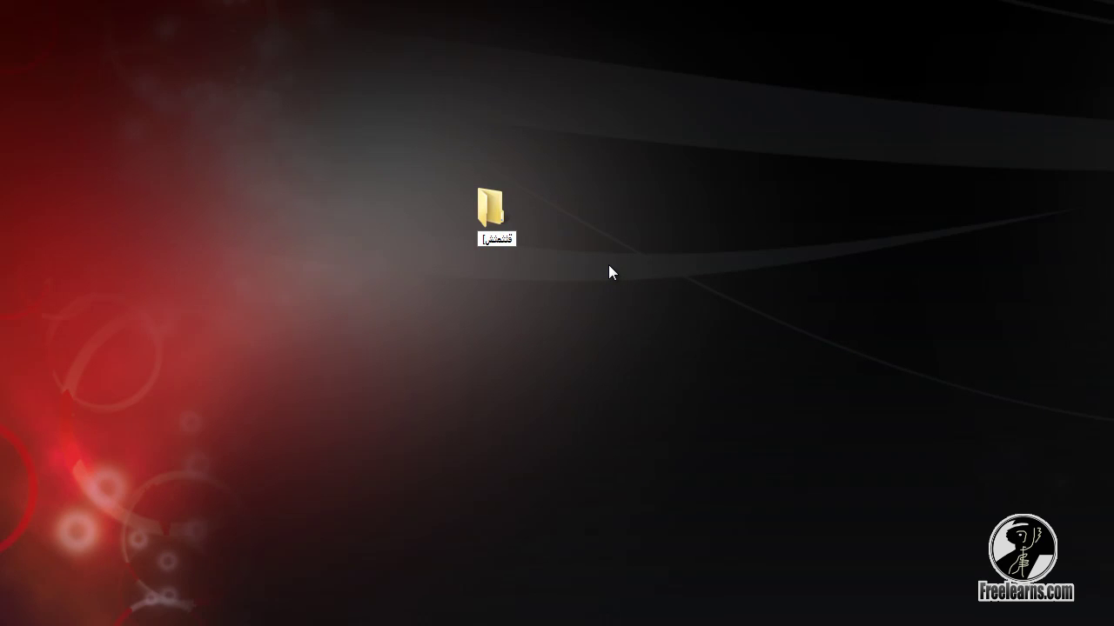
type("سرژخا")
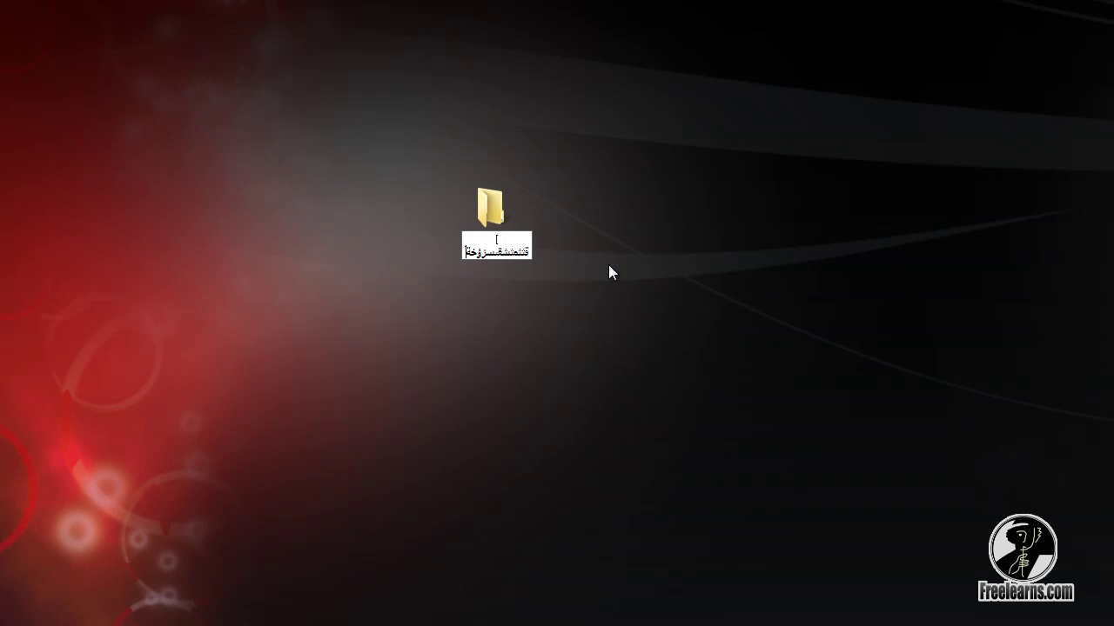
key("BackSpace")
key("BackSpace")
key("BackSpace")
key("BackSpace")
key("BackSpace")
key("BackSpace")
key("BackSpace")
key("BackSpace")
key("BackSpace")
key("BackSpace")
key("BackSpace")
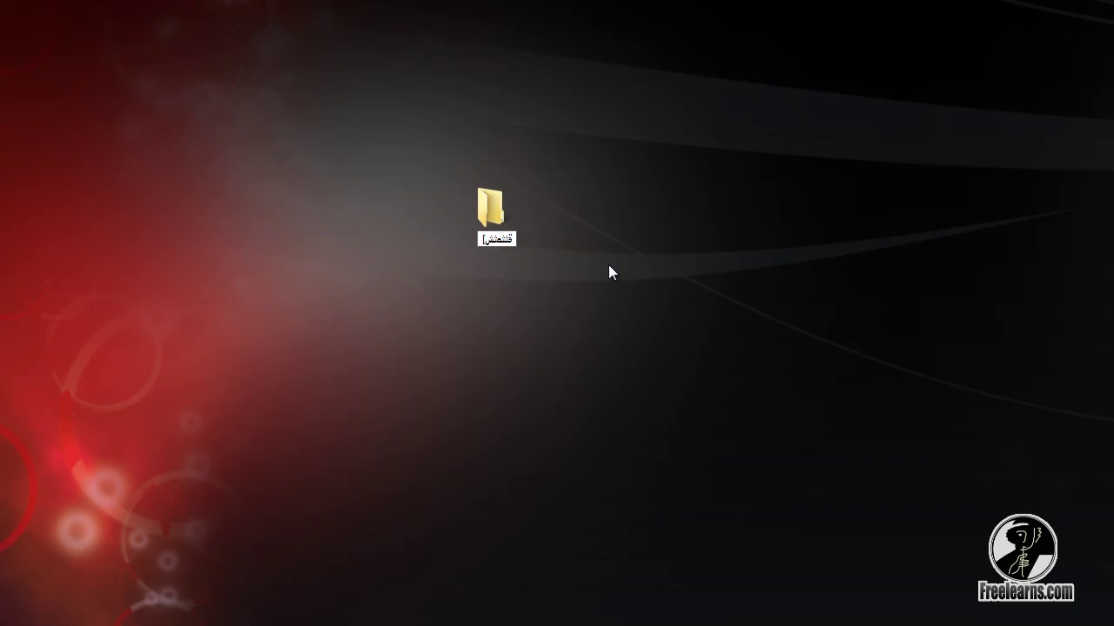
- Name the new desktop folder Freelearns.com
type("Freelearns.com")
key("Return")
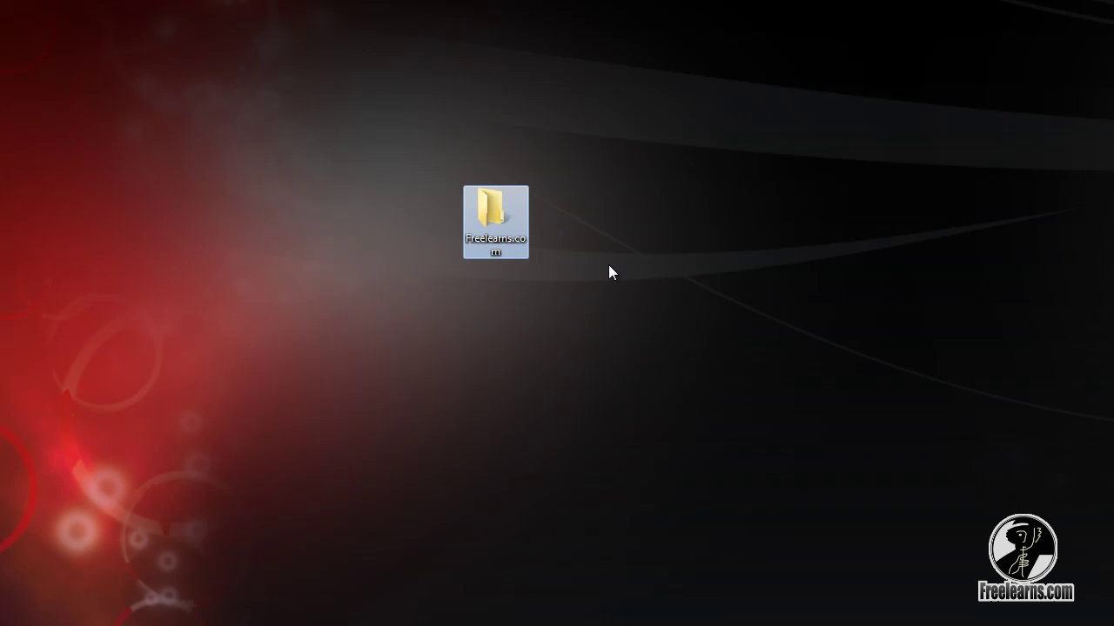
left_click(630, 265)
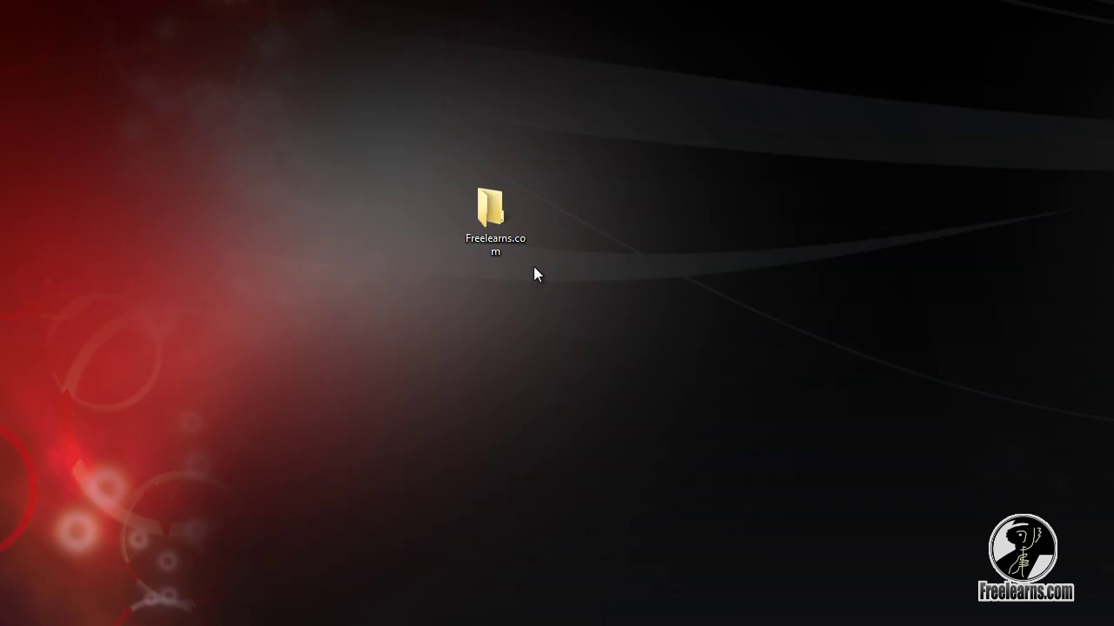
- Change the desktop Freelearns.com folder's icon to a blank, invisible icon from SHELL32.dll and apply it
right_click(492, 233)
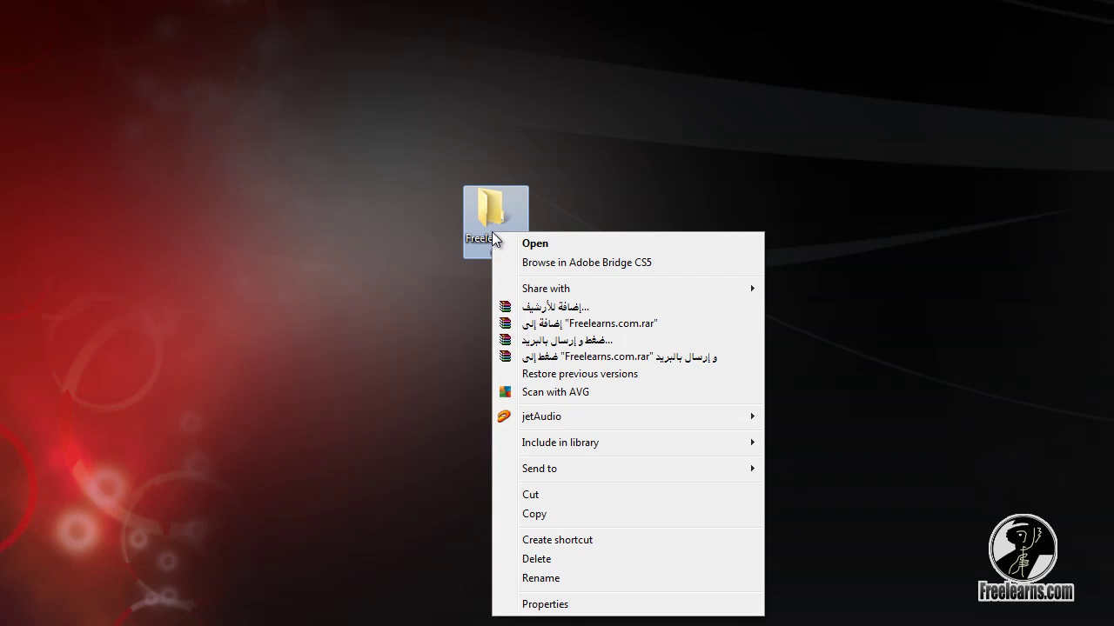
left_click(563, 609)
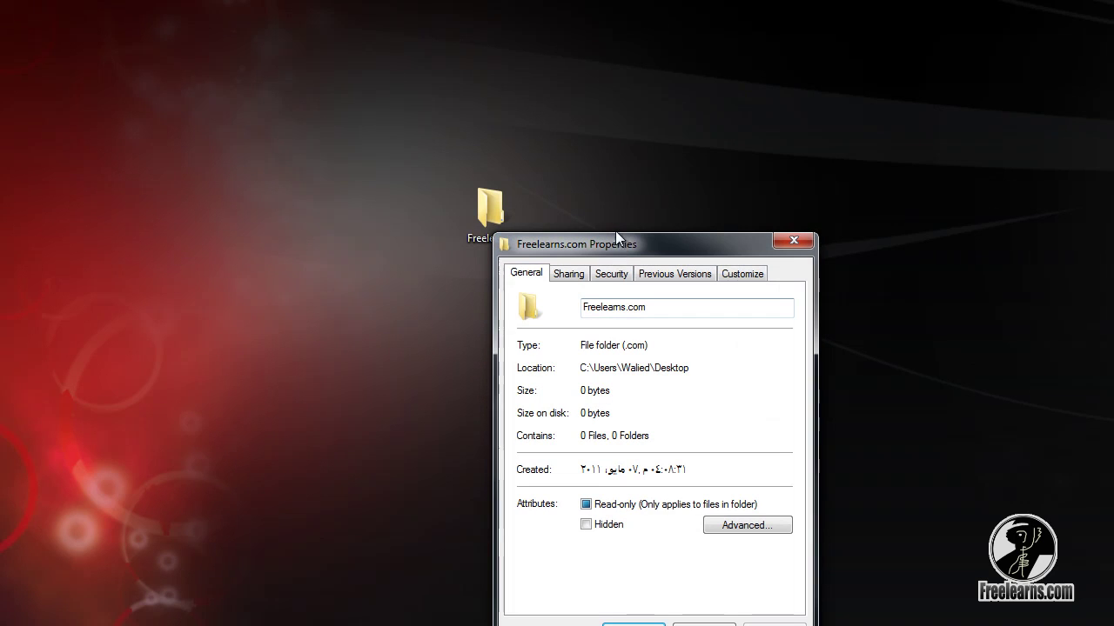
left_click_drag(608, 238, 678, 108)
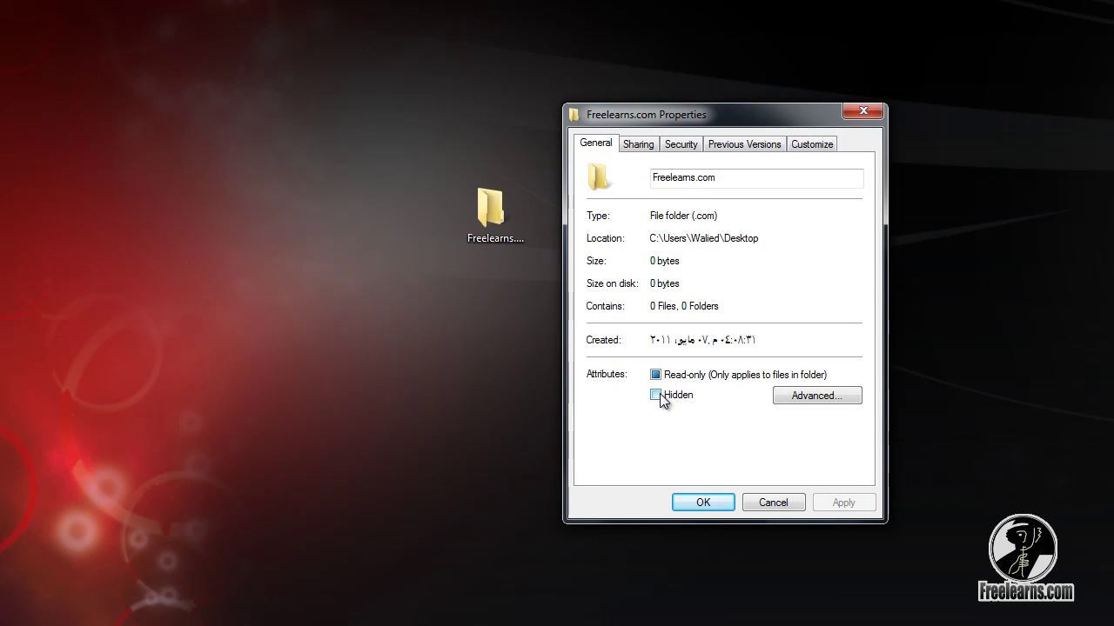
left_click(821, 148)
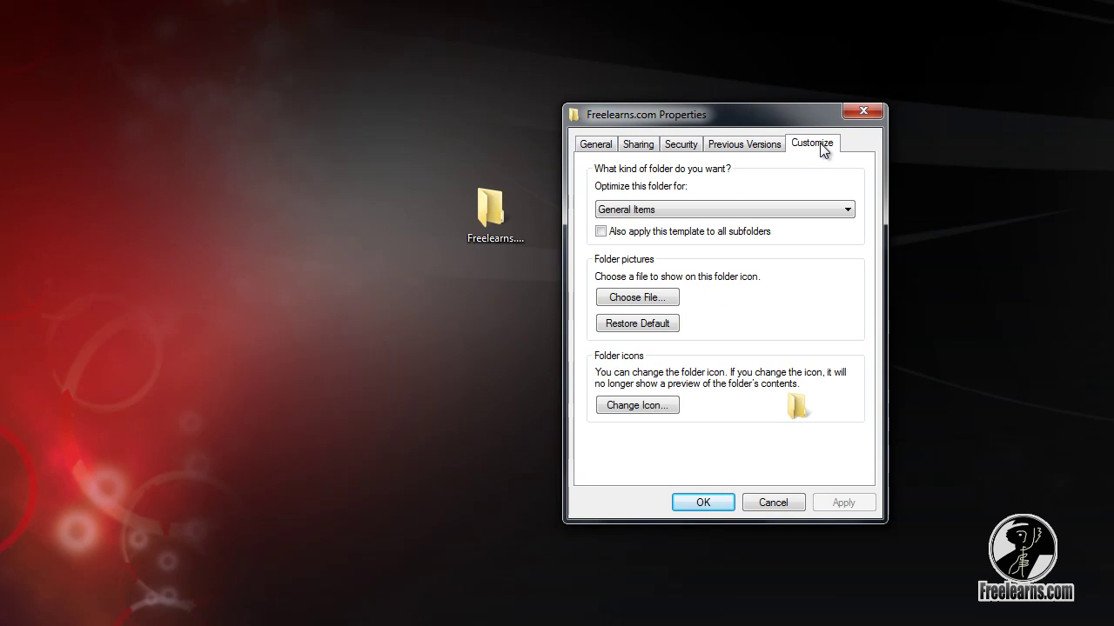
left_click(662, 402)
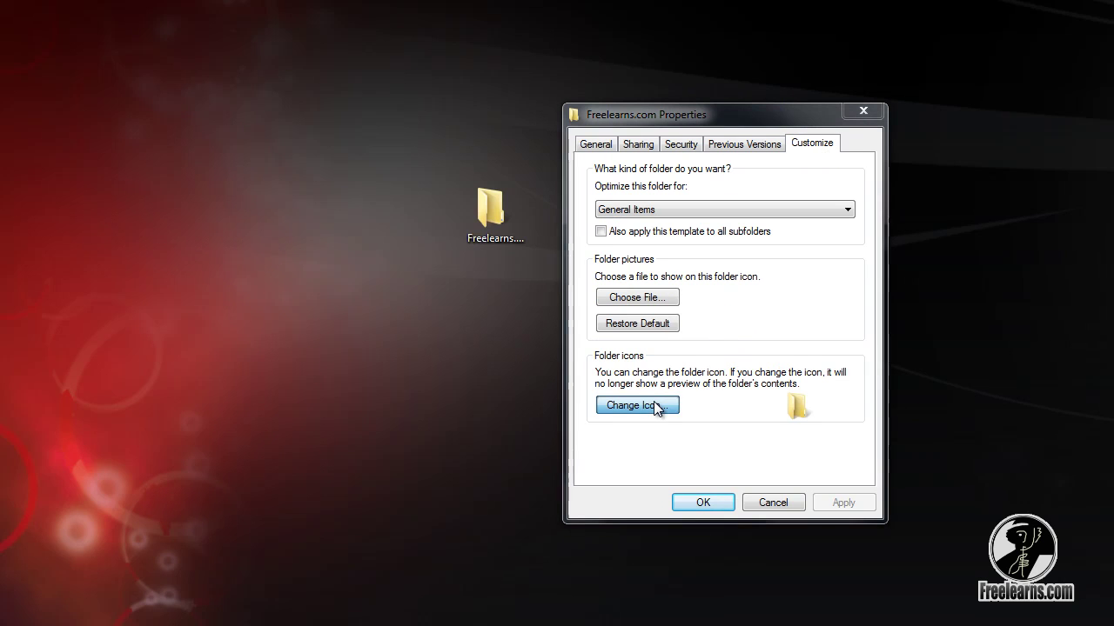
left_click_drag(663, 441, 690, 442)
left_click(688, 375)
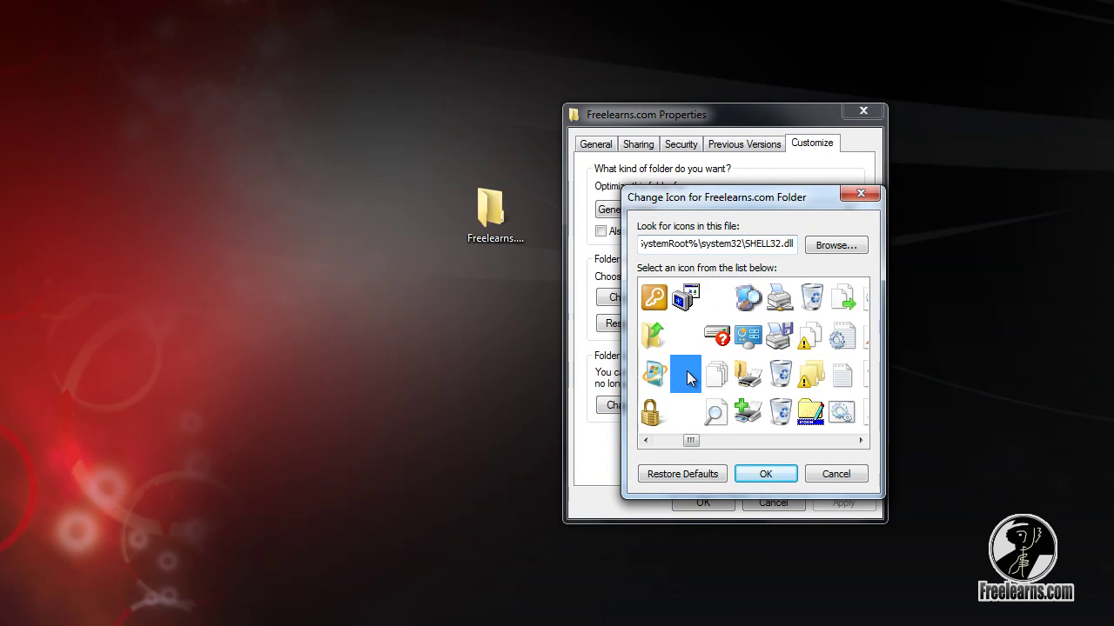
left_click(748, 472)
left_click(835, 504)
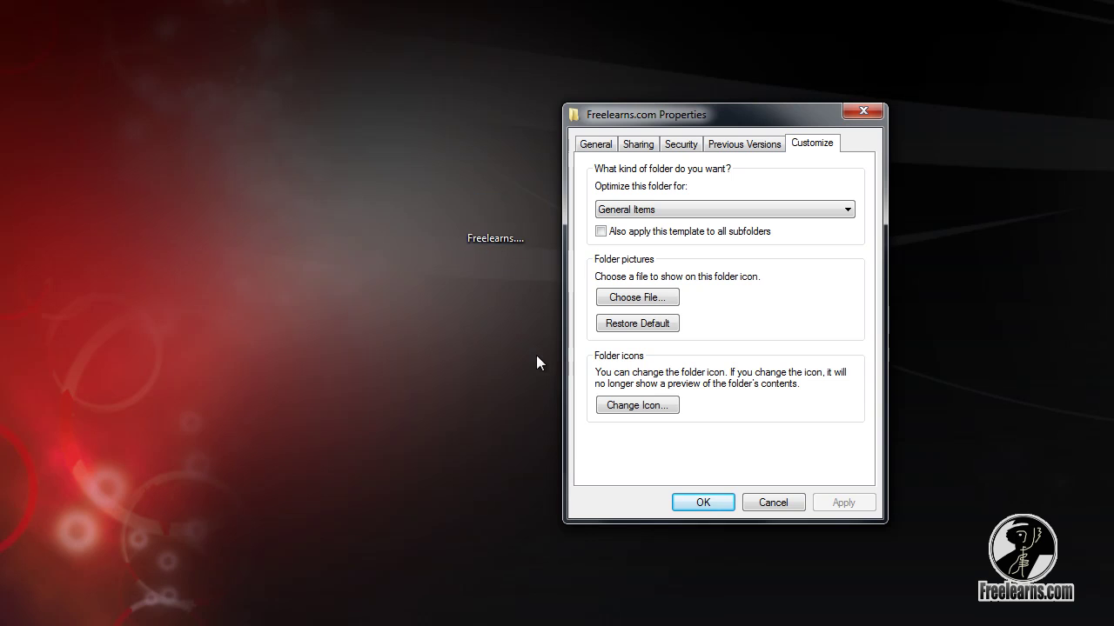
left_click(707, 503)
- Try to give the desktop Freelearns.com folder an empty name by erasing its text
left_click(497, 243)
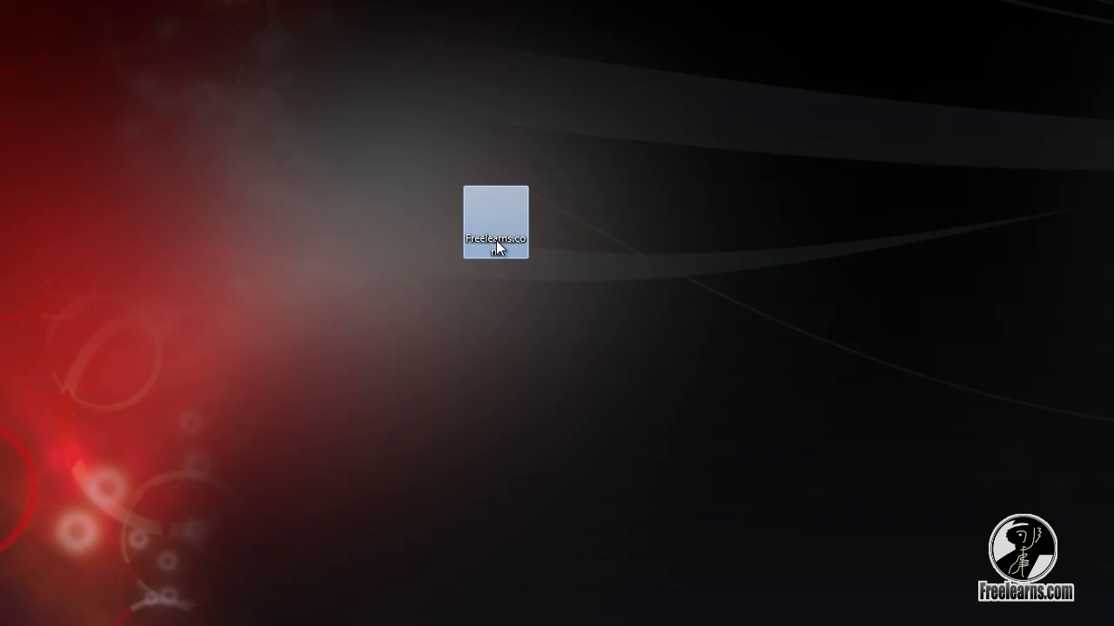
left_click(496, 242)
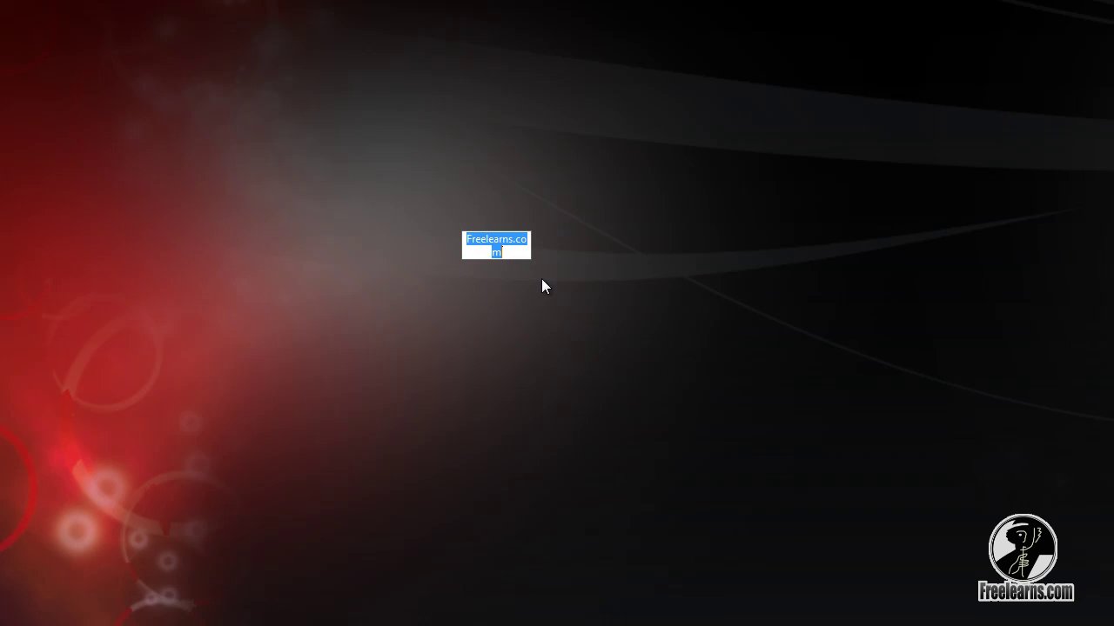
key("BackSpace")
key("Escape")
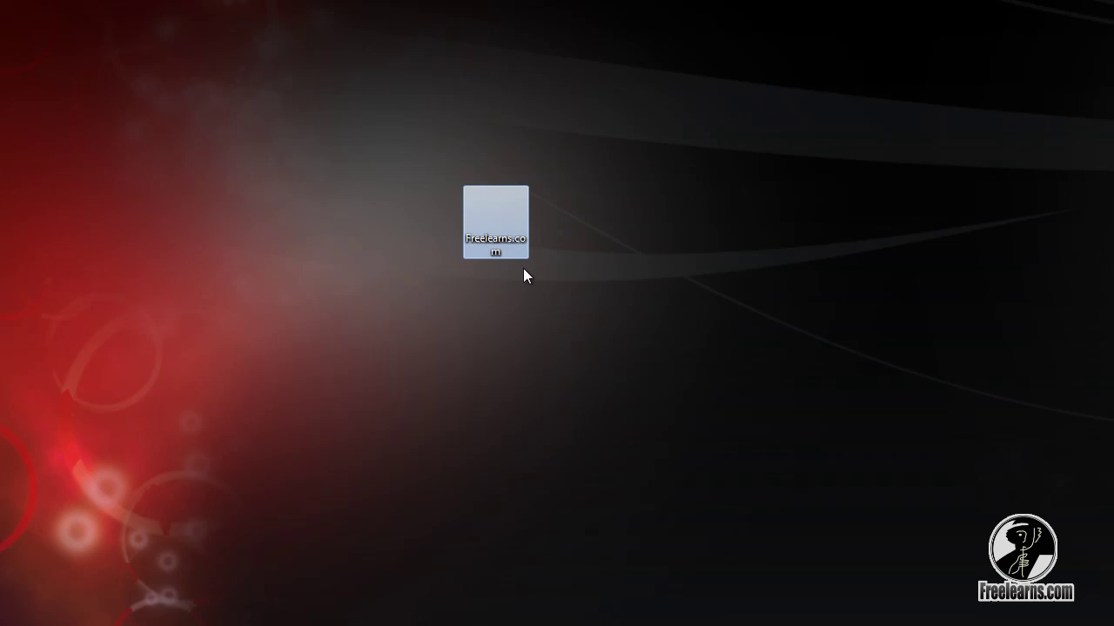
left_click(494, 244)
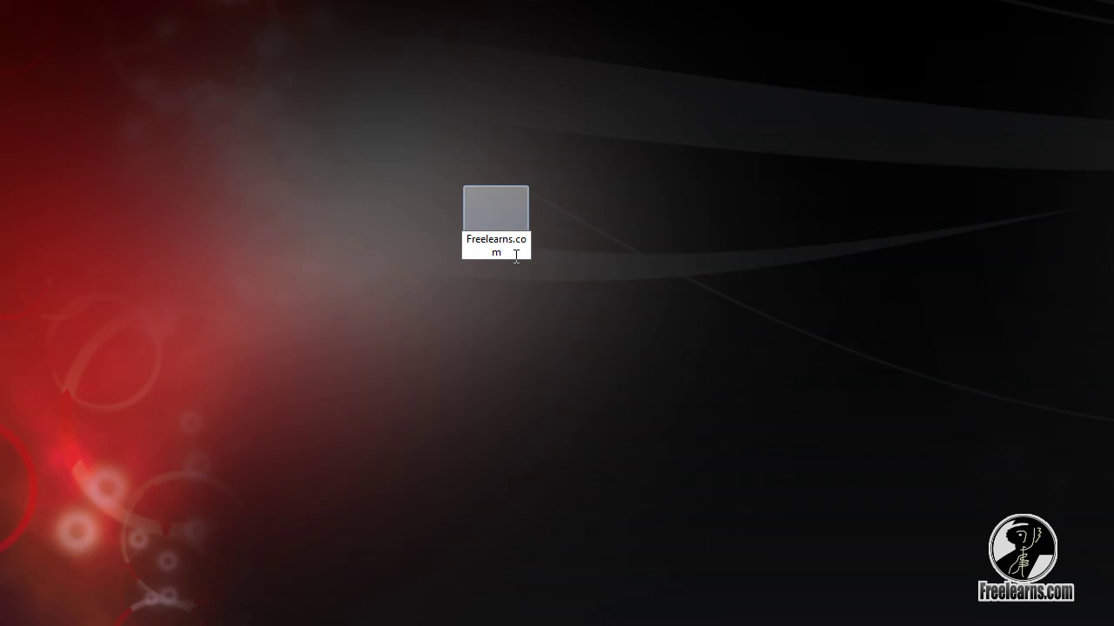
left_click_drag(514, 253, 459, 230)
key("Return")
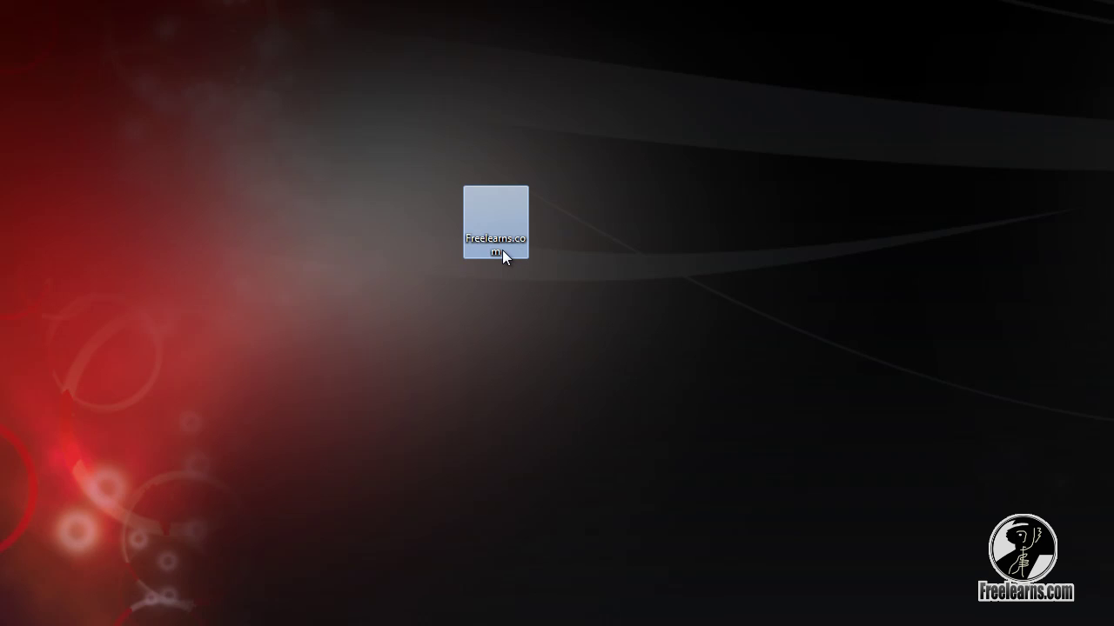
left_click(502, 250)
key("Return")
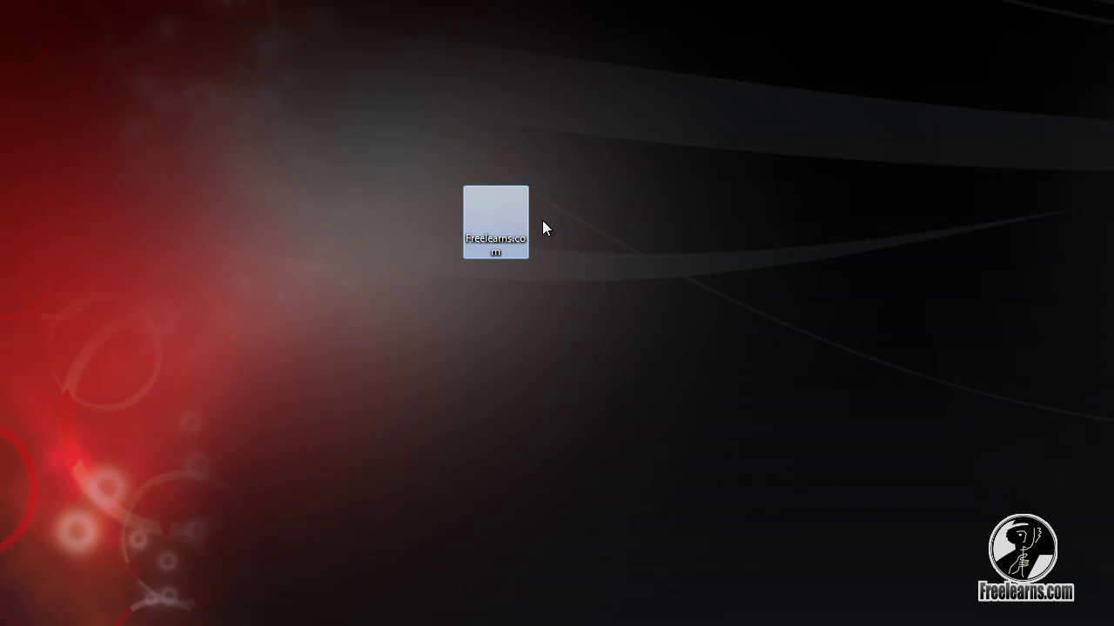
- Rename the desktop Freelearns.com folder by replacing its name with the Unicode left-to-right mark (LRM) control character
right_click(494, 210)
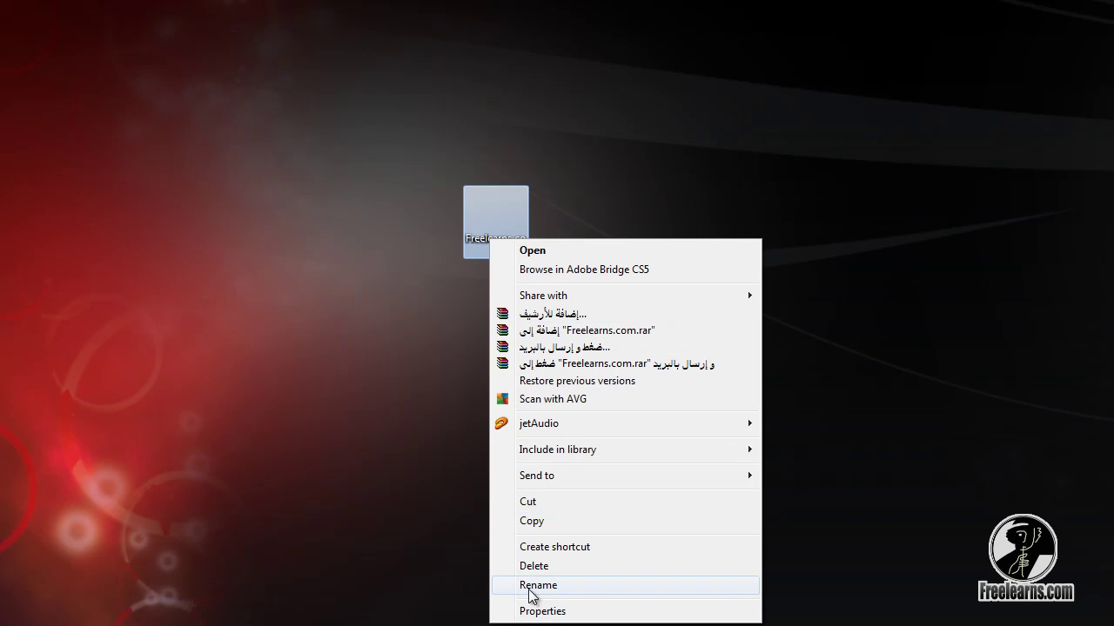
left_click(530, 588)
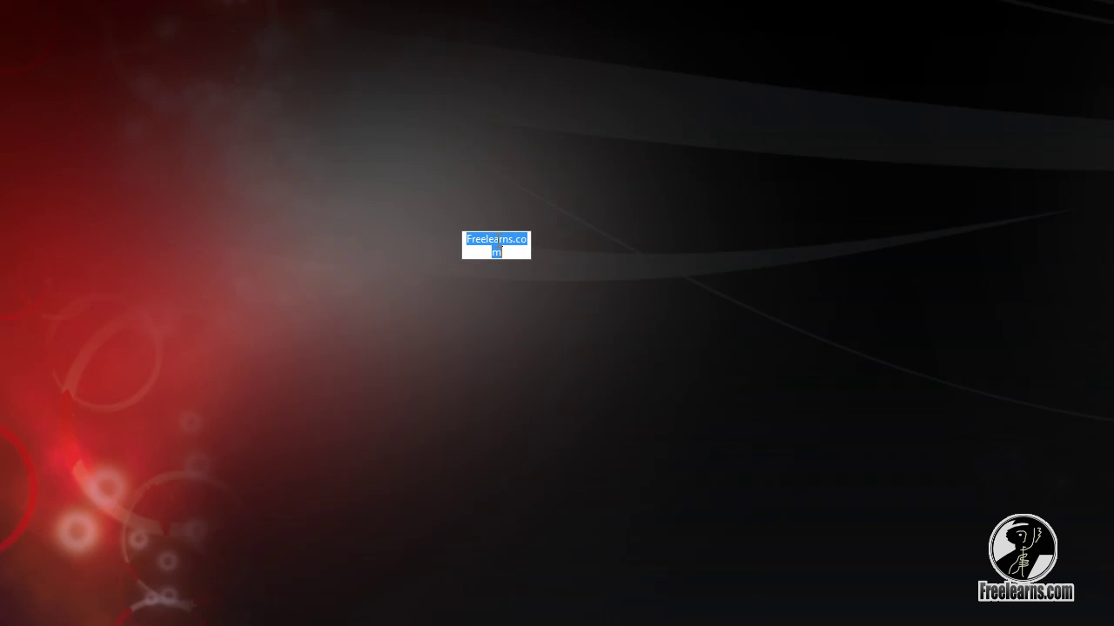
right_click(496, 240)
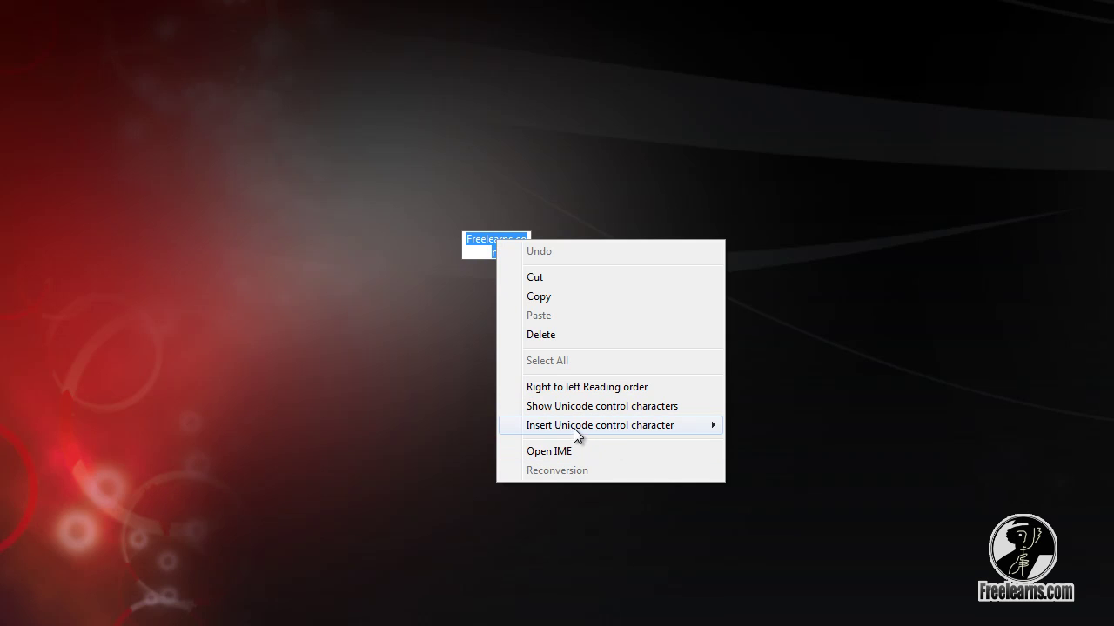
mouse_move(570, 430)
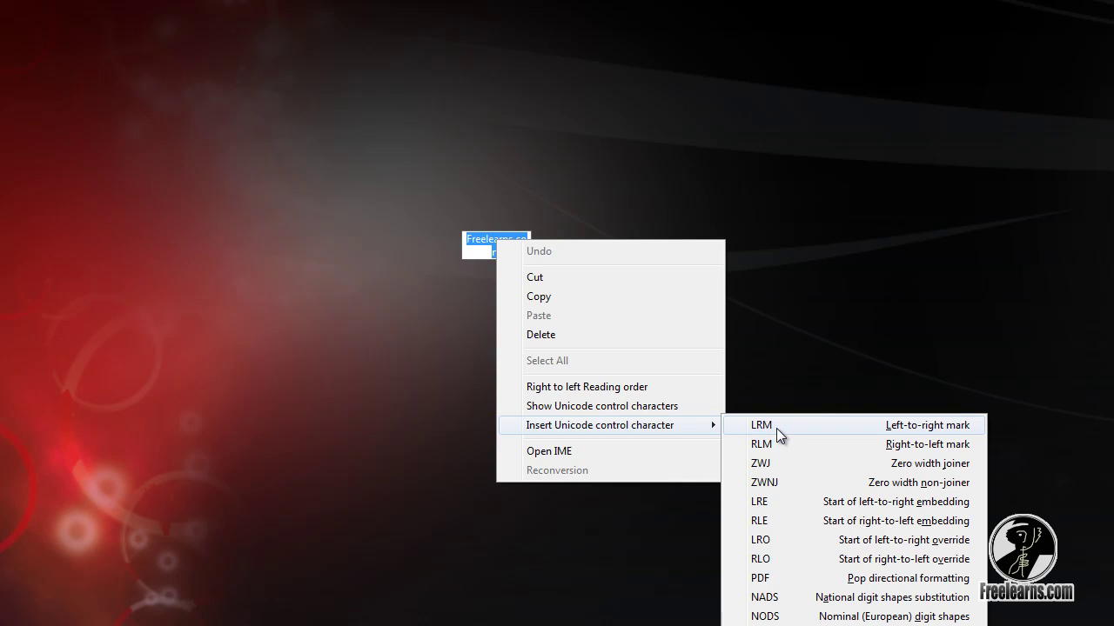
left_click(902, 426)
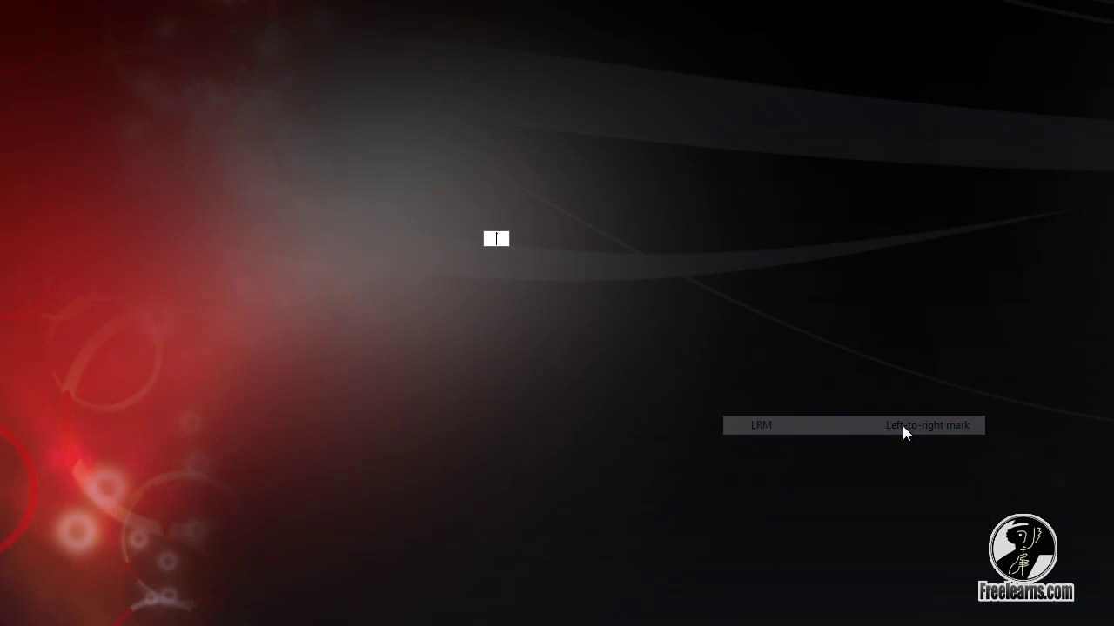
key("Return")
left_click(684, 344)
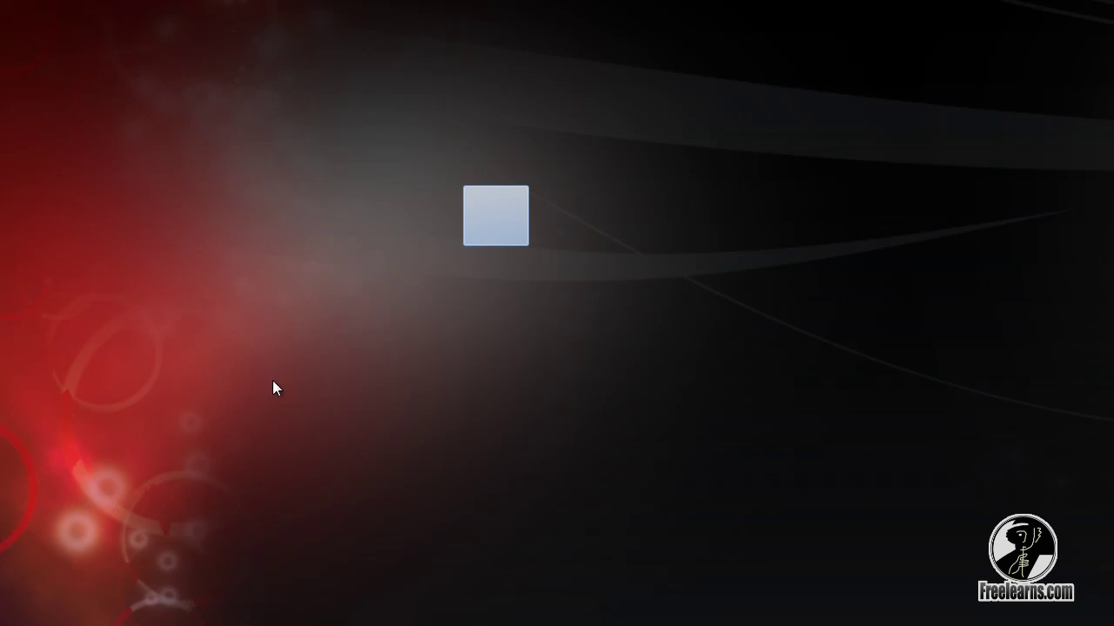
- View the general properties of the invisible desktop folder and close them without changing anything
right_click(498, 212)
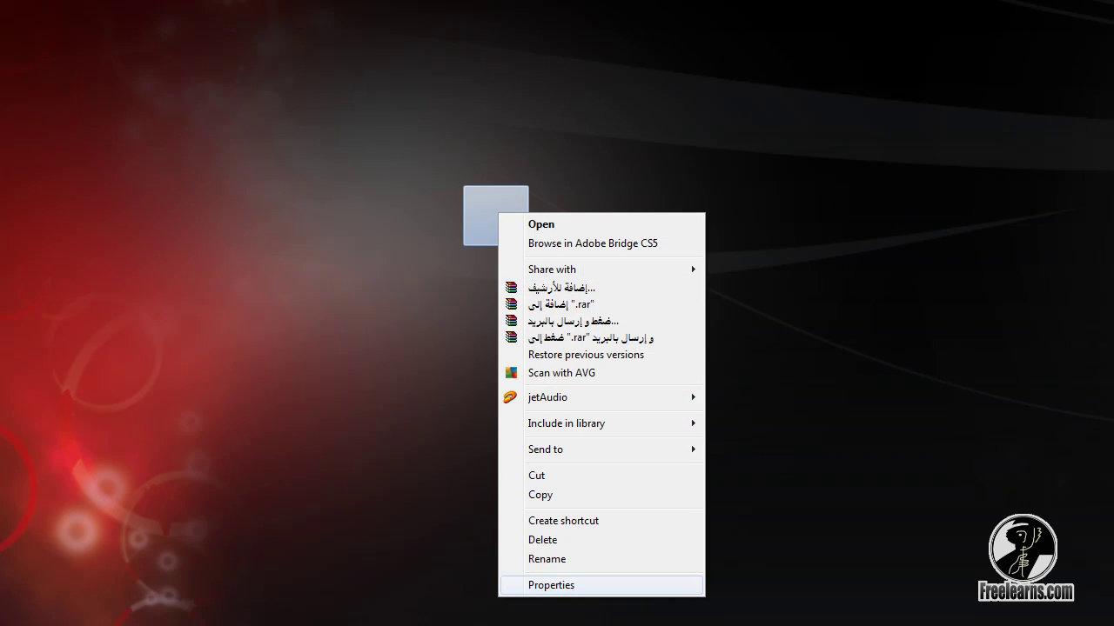
left_click(623, 585)
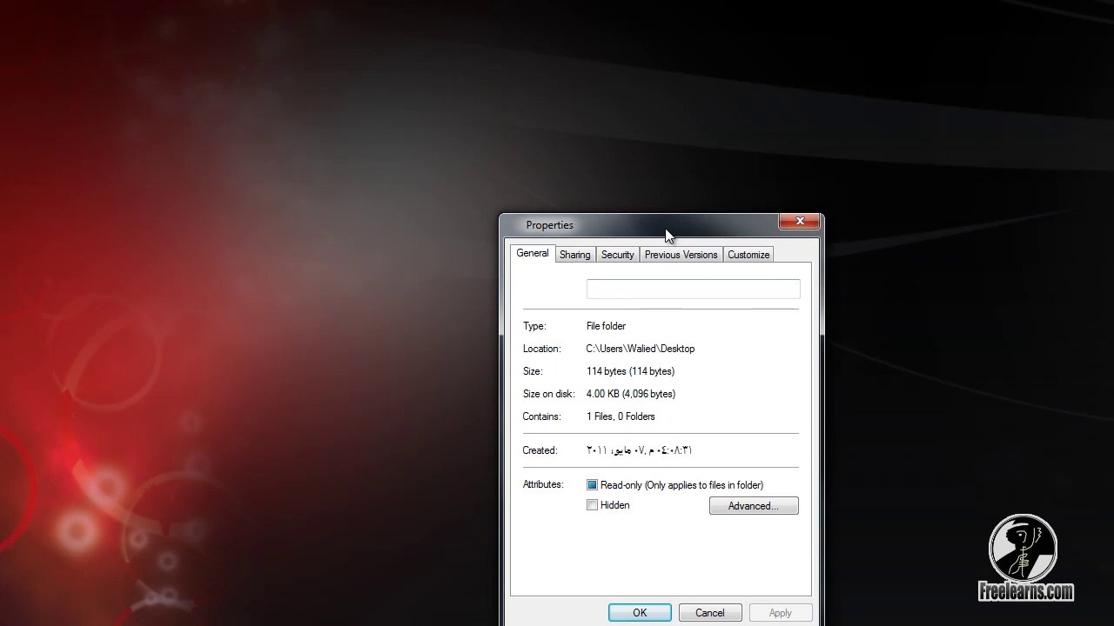
left_click_drag(667, 235, 611, 137)
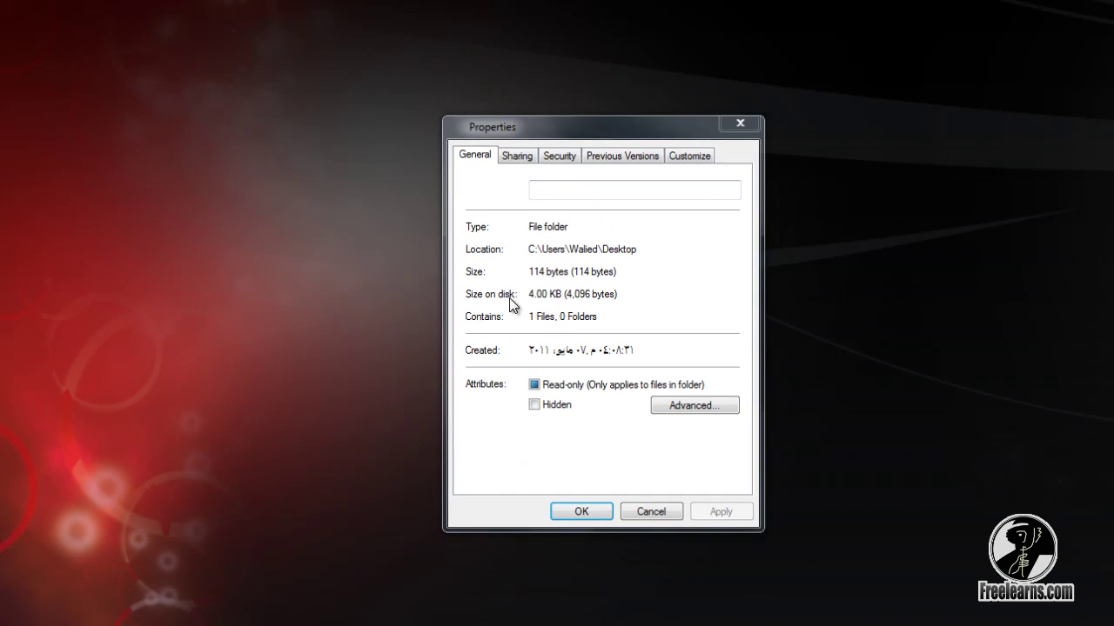
key("Return")
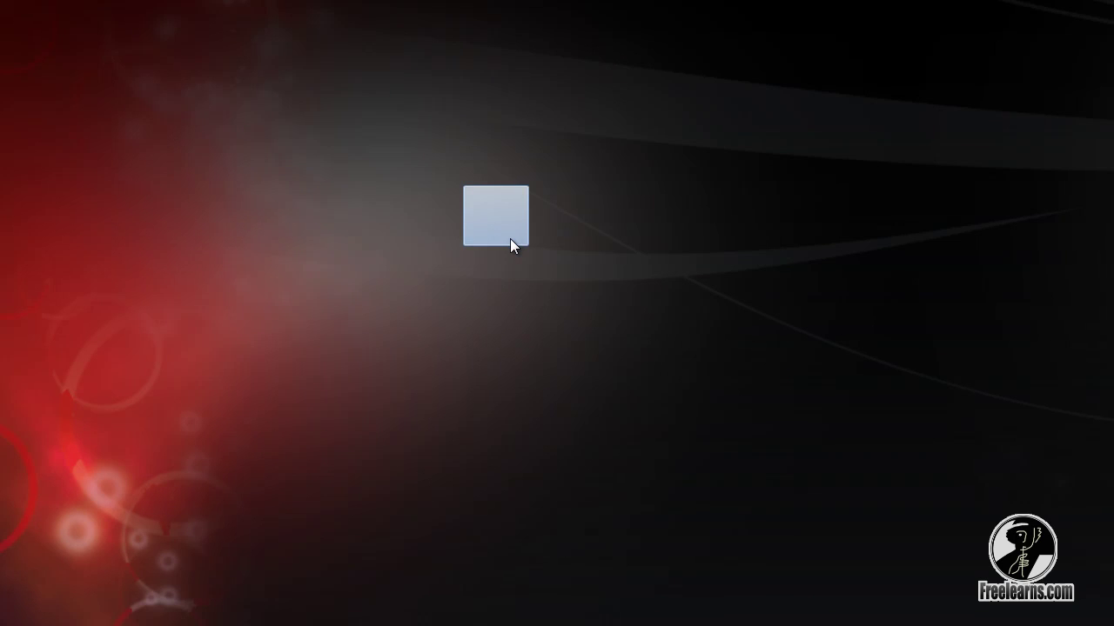
- Rename the invisible desktop folder to 12
right_click(494, 224)
left_click(492, 211)
right_click(493, 212)
left_click(585, 561)
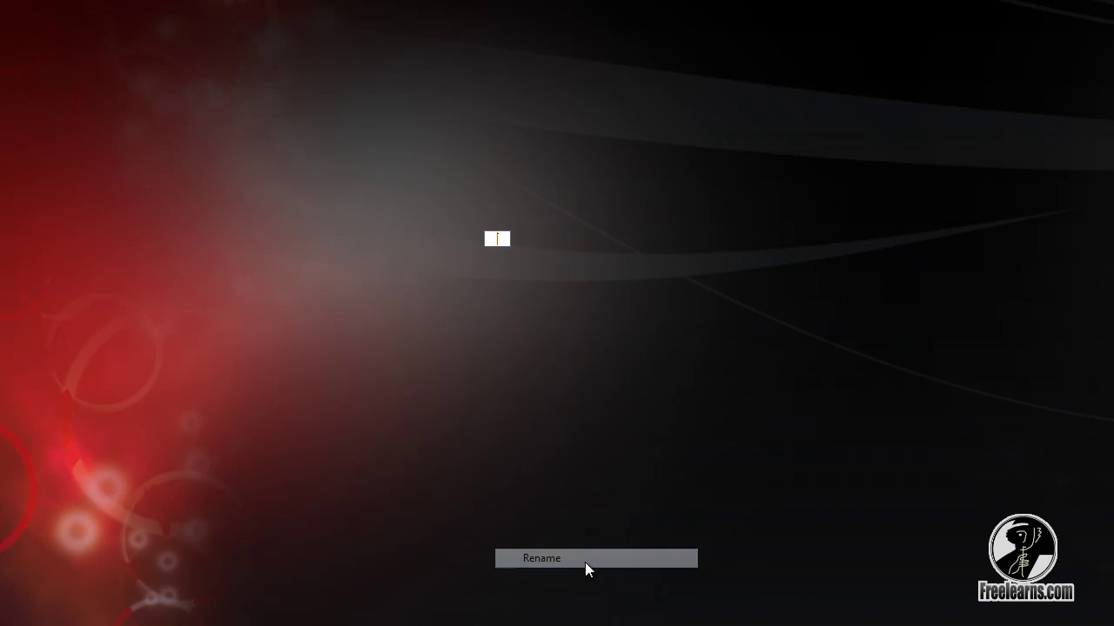
type("12")
key("Return")
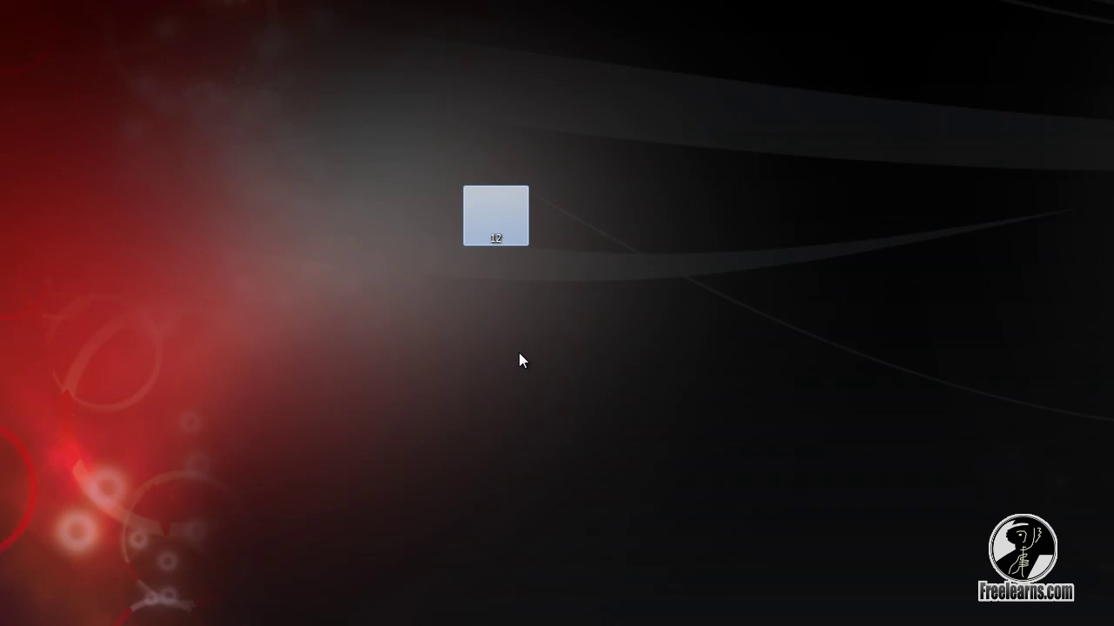
- Delete the desktop folder 12 by moving it to the Recycle Bin
left_click(531, 333)
left_click(505, 235)
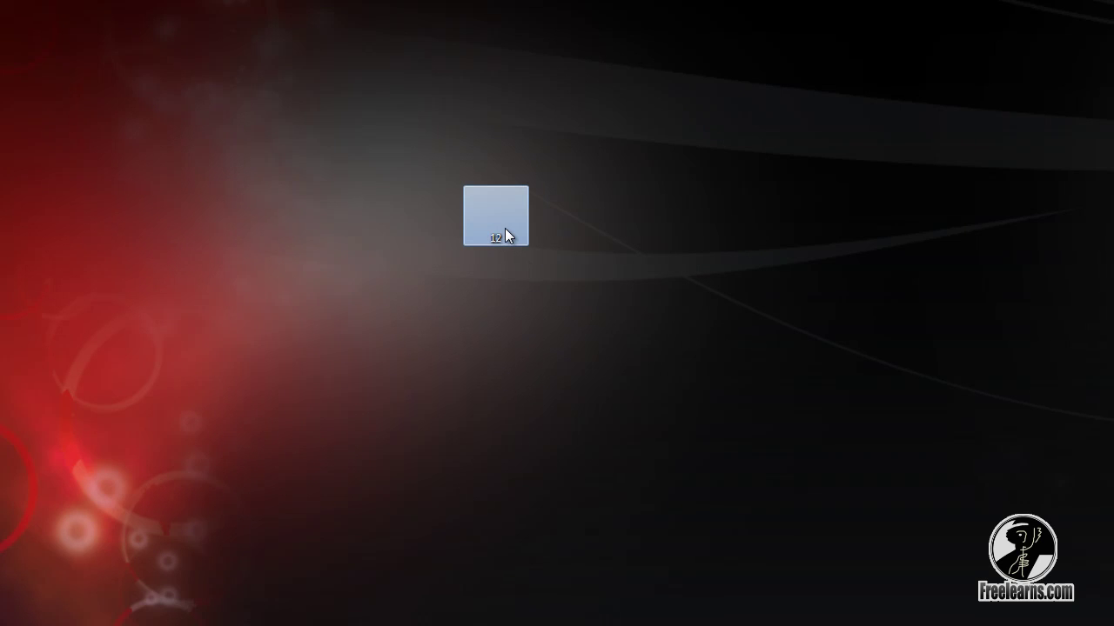
key("Delete")
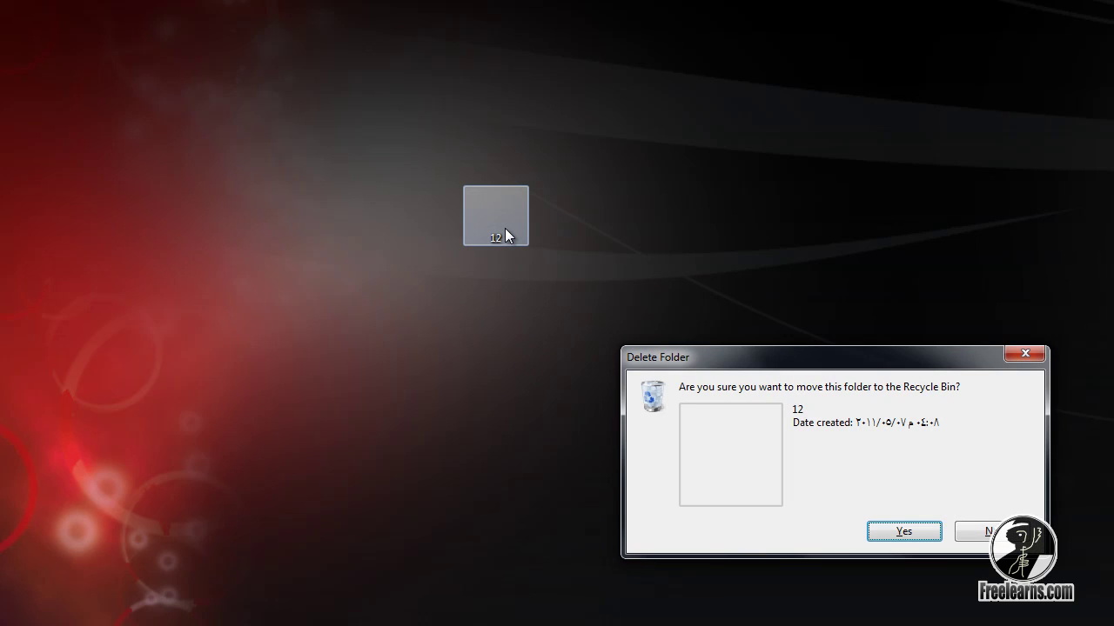
key("Return")
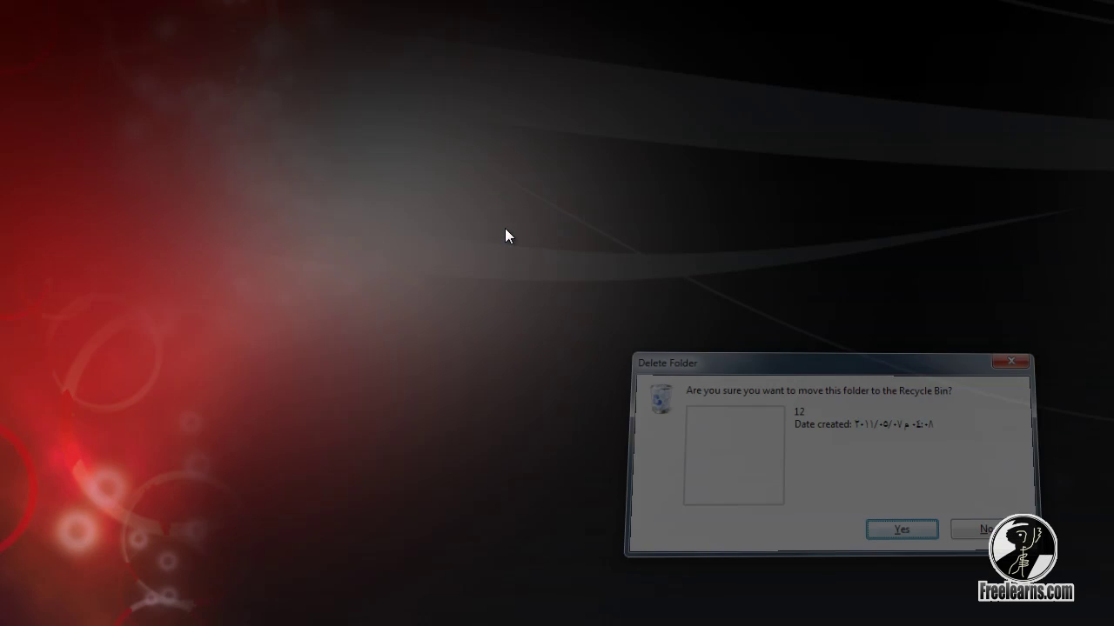